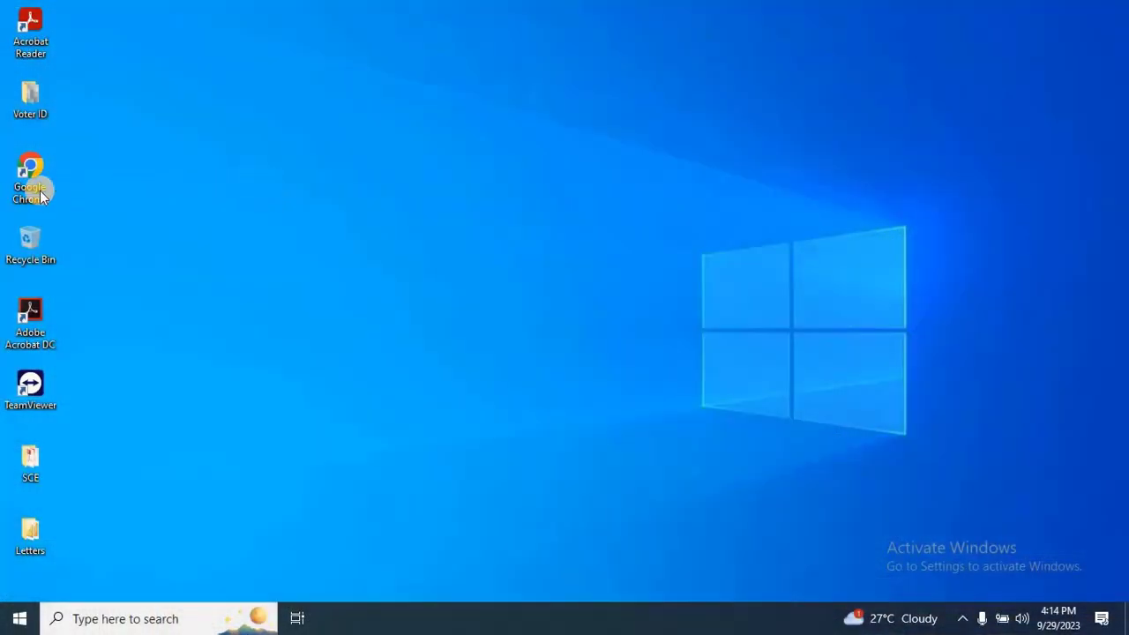
{"action": "left_click", "coordinate": [39, 189]}
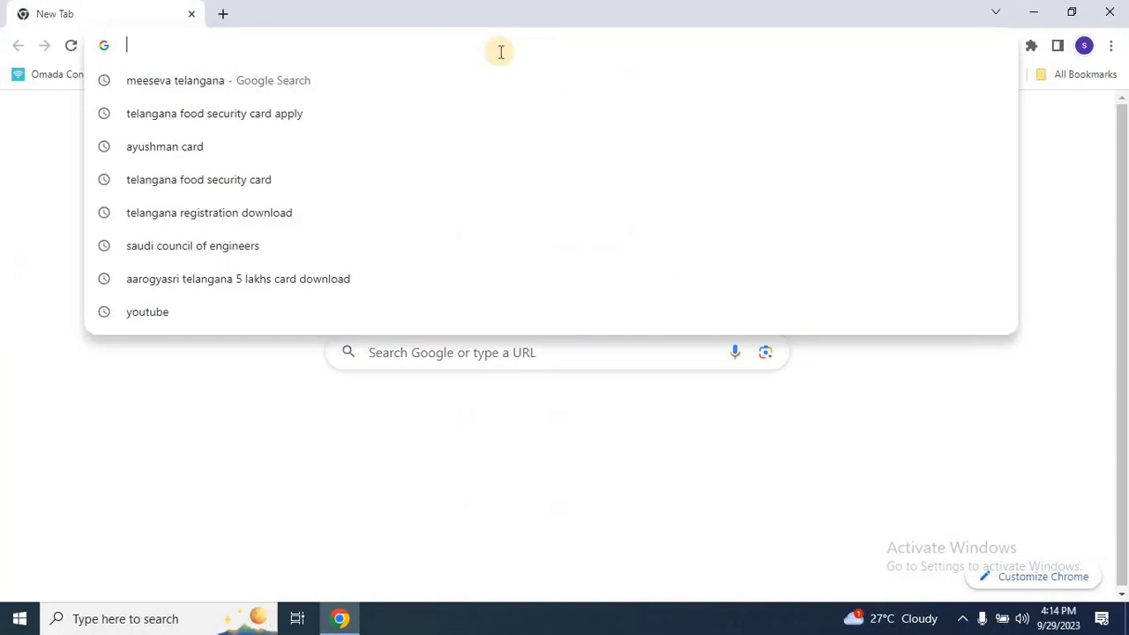
{"action": "type", "text": "https://beneficiary.nha.gov.in/"}
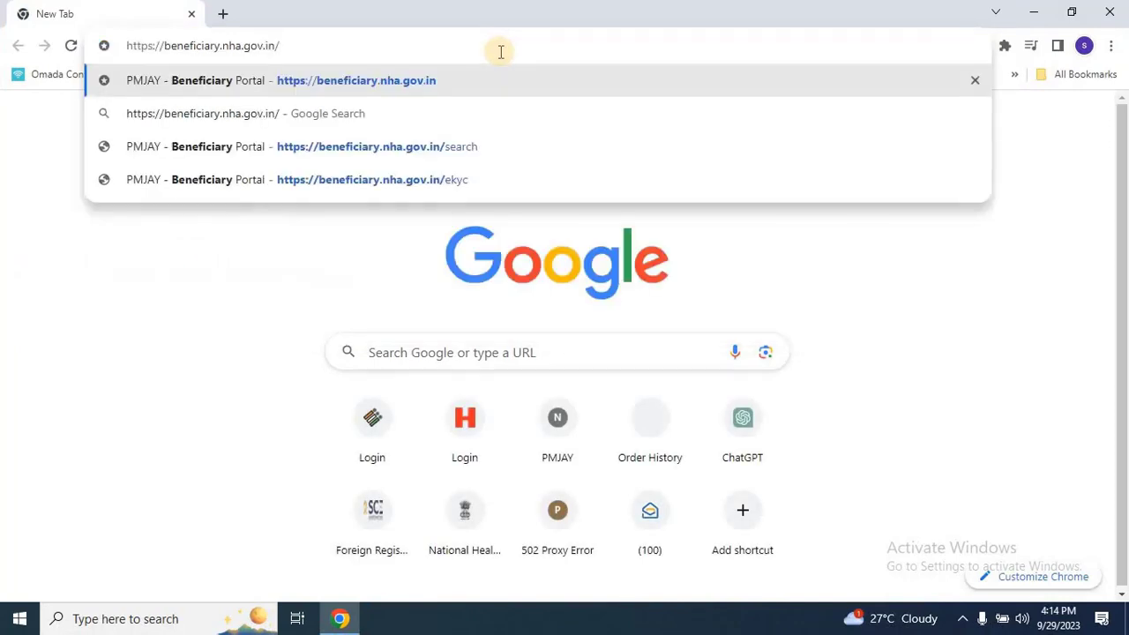
{"action": "key", "text": "Return"}
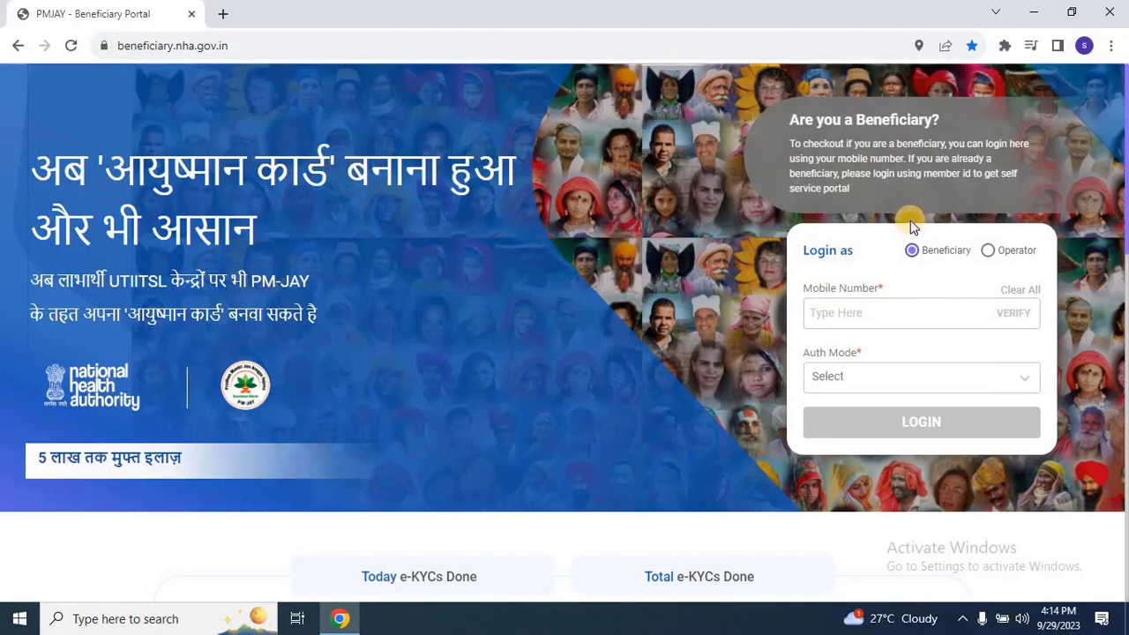
Enter the mobile number, verify it with Mobile_OTP, and type the received OTP.
{"action": "left_click", "coordinate": [867, 312]}
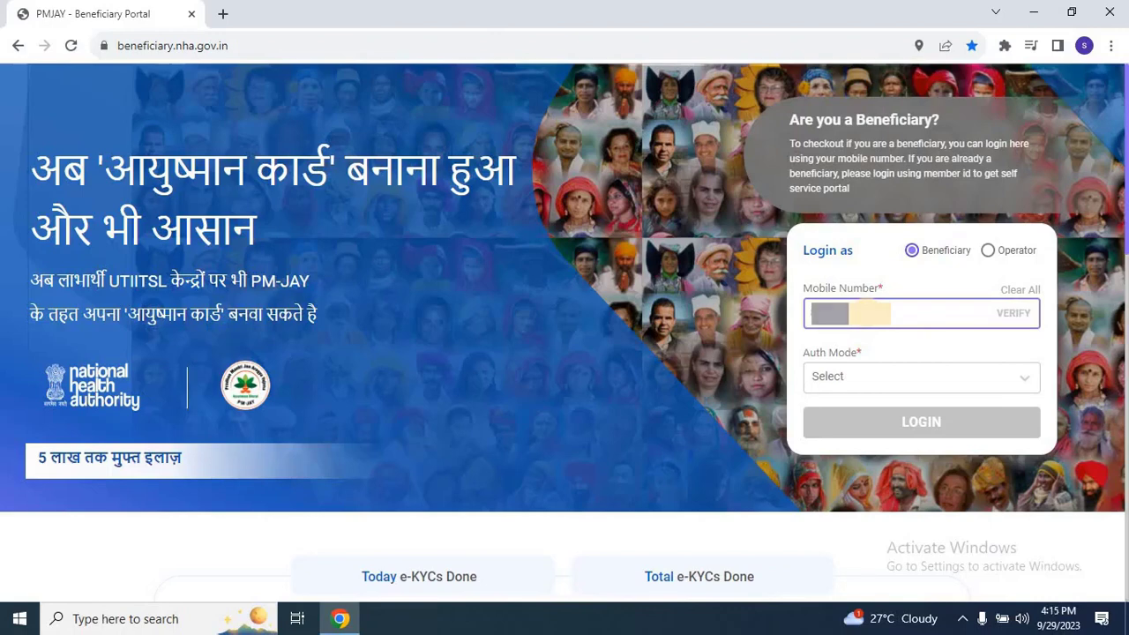
{"action": "left_click", "coordinate": [917, 377]}
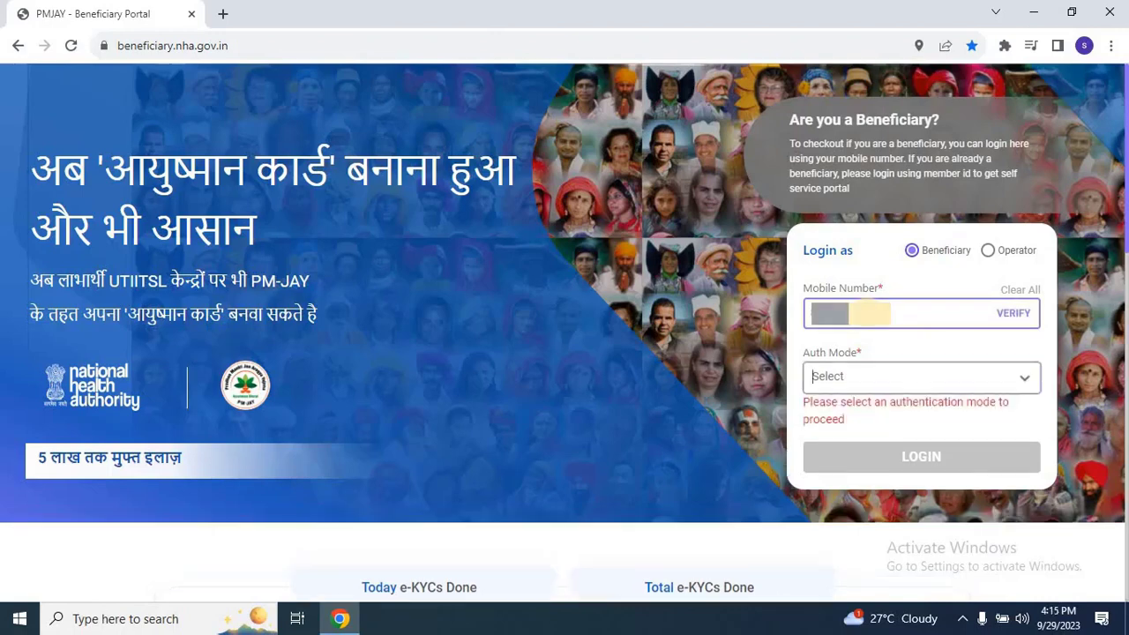
{"action": "left_click", "coordinate": [1008, 315]}
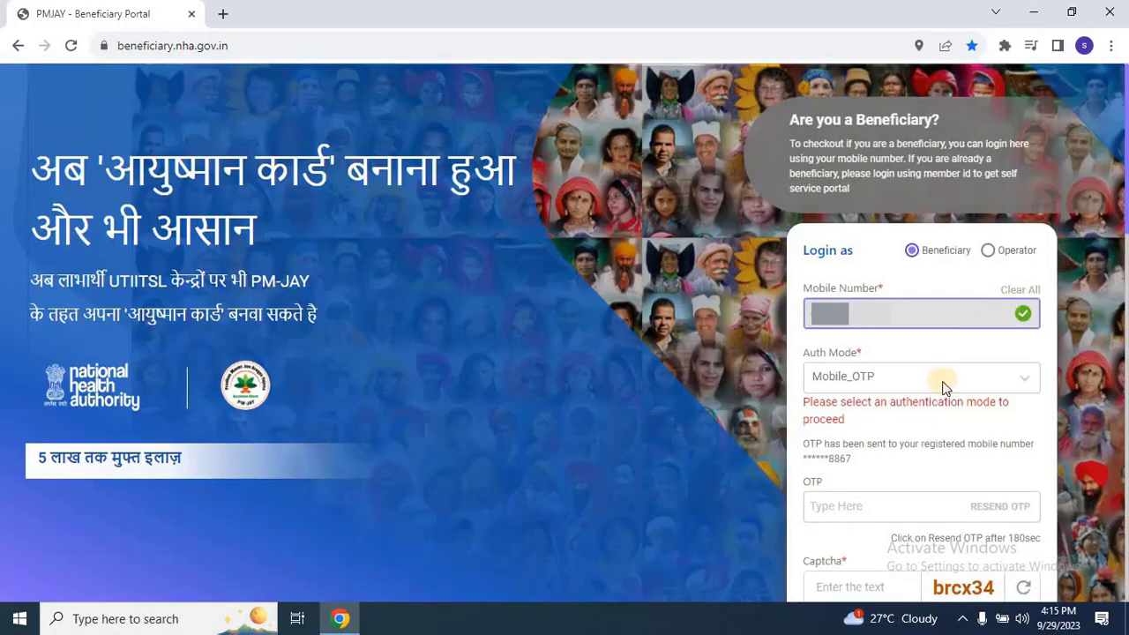
{"action": "left_click", "coordinate": [852, 502]}
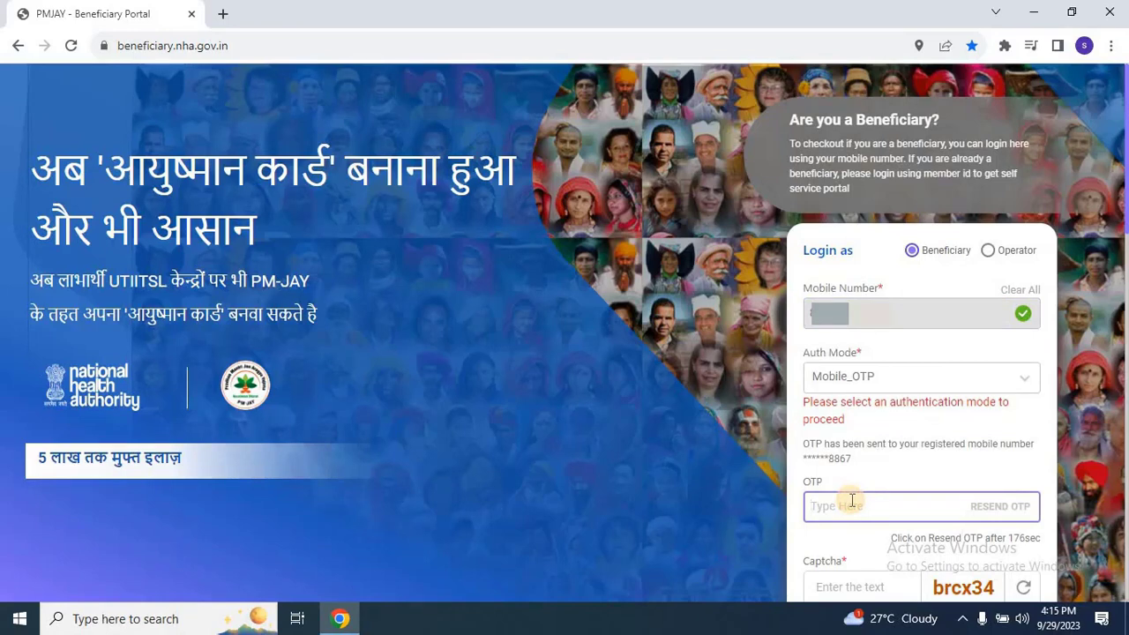
Fill in the captcha text and log in to the portal.
{"action": "scroll", "coordinate": [850, 501], "scroll_direction": "down", "scroll_amount": 1}
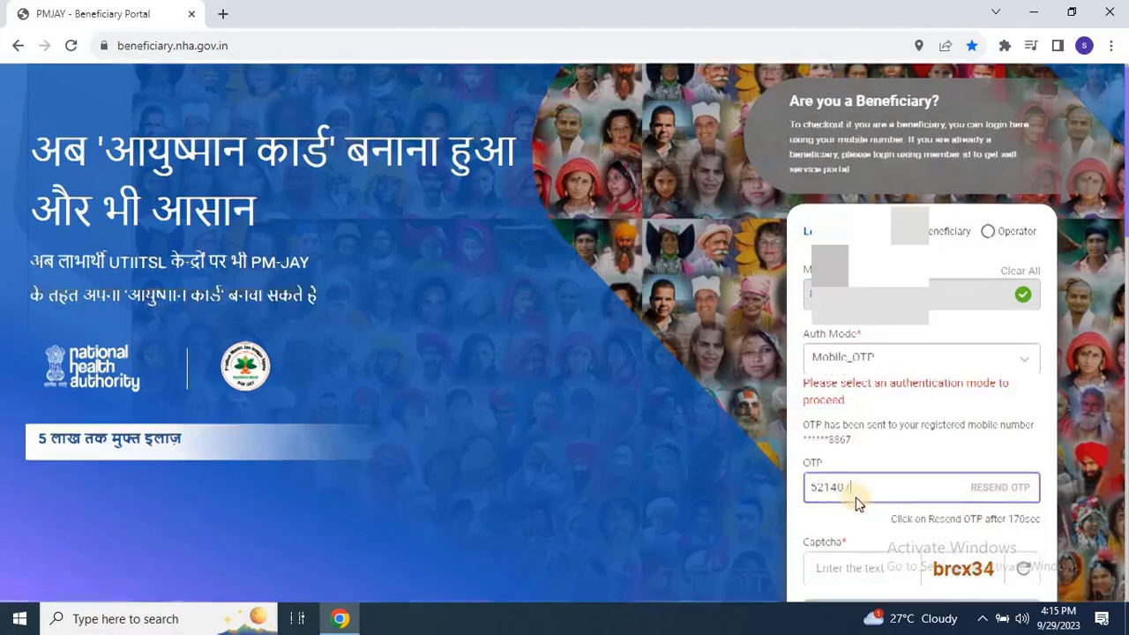
{"action": "left_click", "coordinate": [847, 499]}
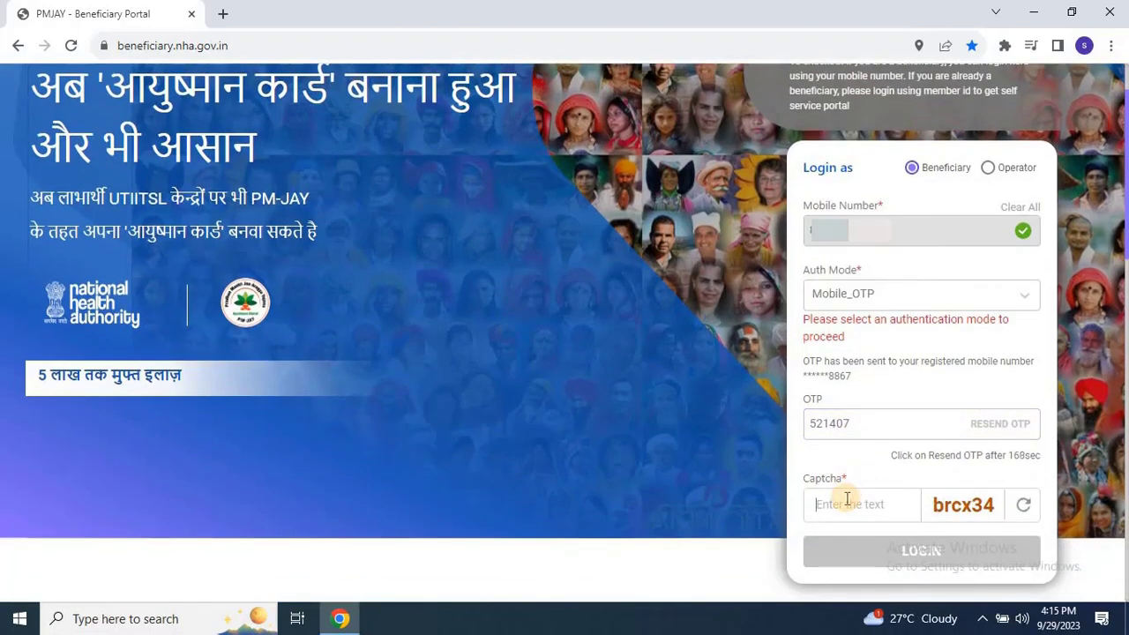
{"action": "type", "text": "brcx34"}
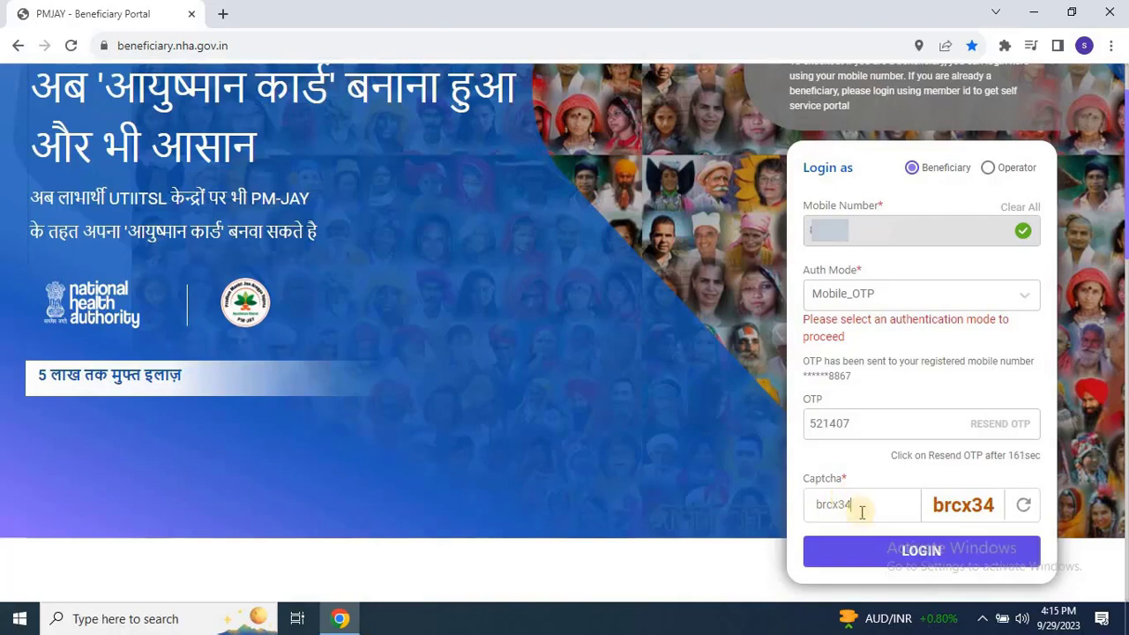
{"action": "left_click", "coordinate": [919, 551]}
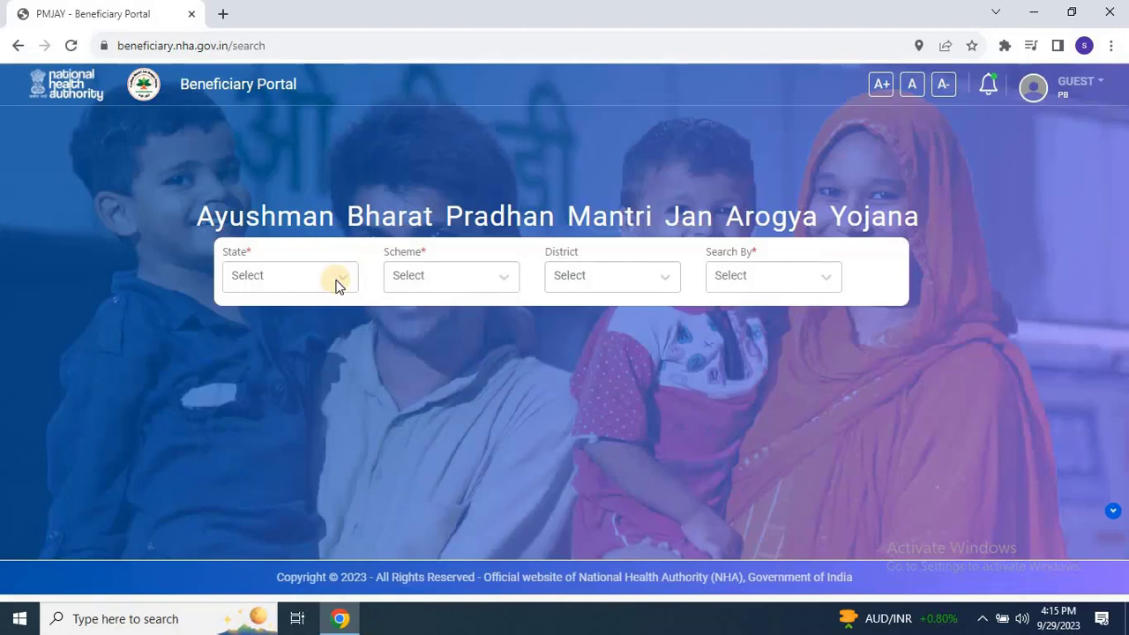
Set State to TELANGANA and pick the district matching 'kha'.
{"action": "left_click", "coordinate": [336, 284]}
{"action": "type", "text": "m"}
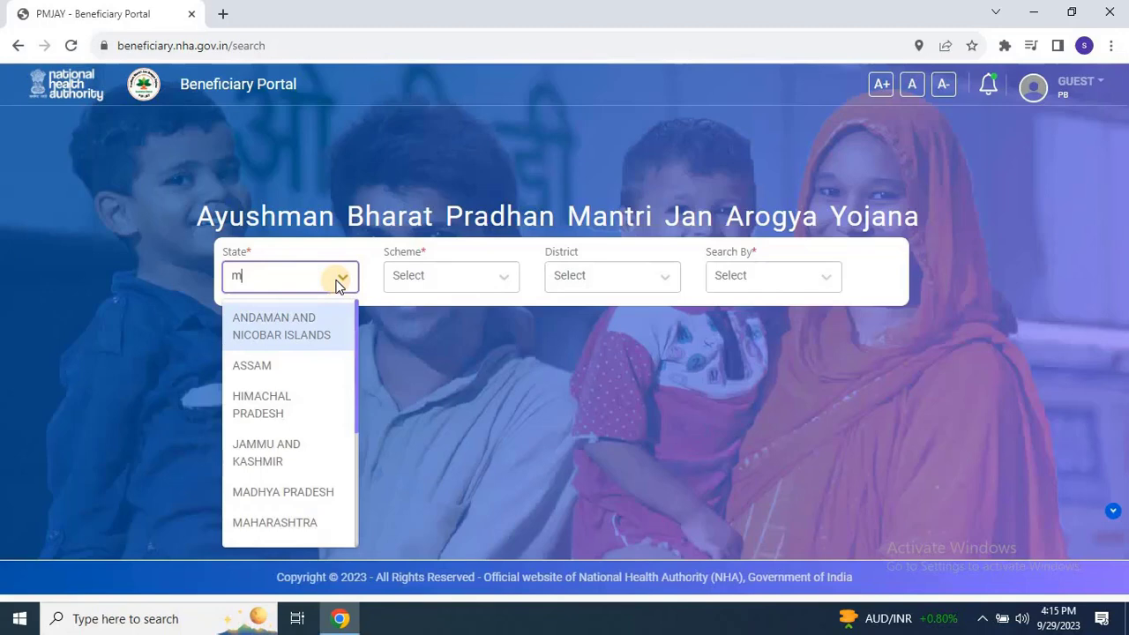
{"action": "type", "text": "u"}
{"action": "key", "text": "BackSpace"}
{"action": "key", "text": "BackSpace"}
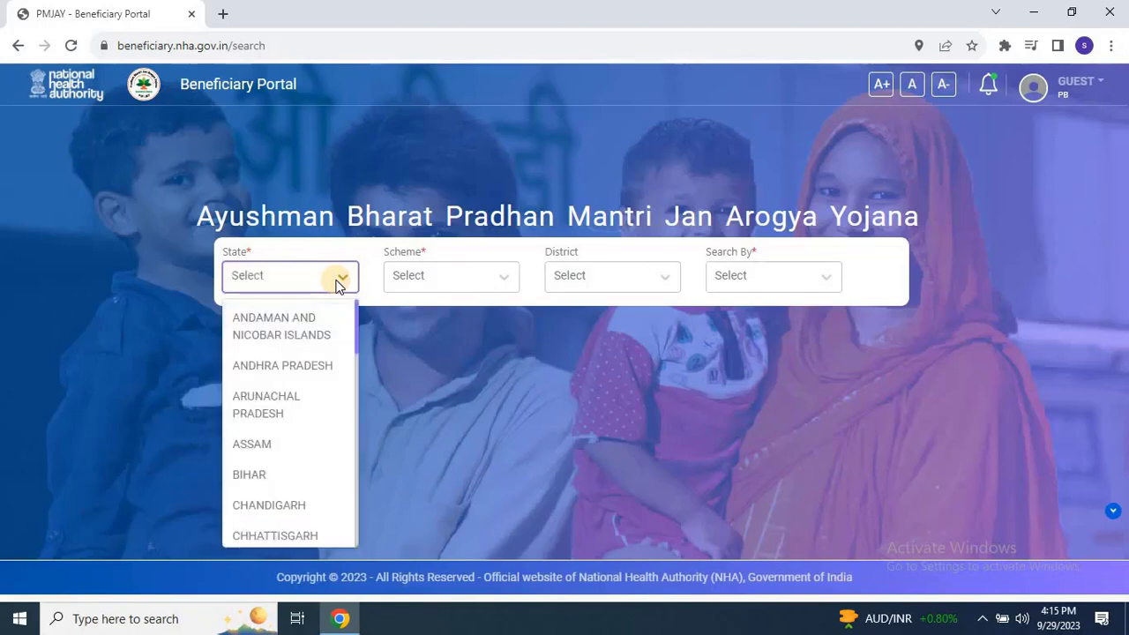
{"action": "type", "text": "te"}
{"action": "key", "text": "Return"}
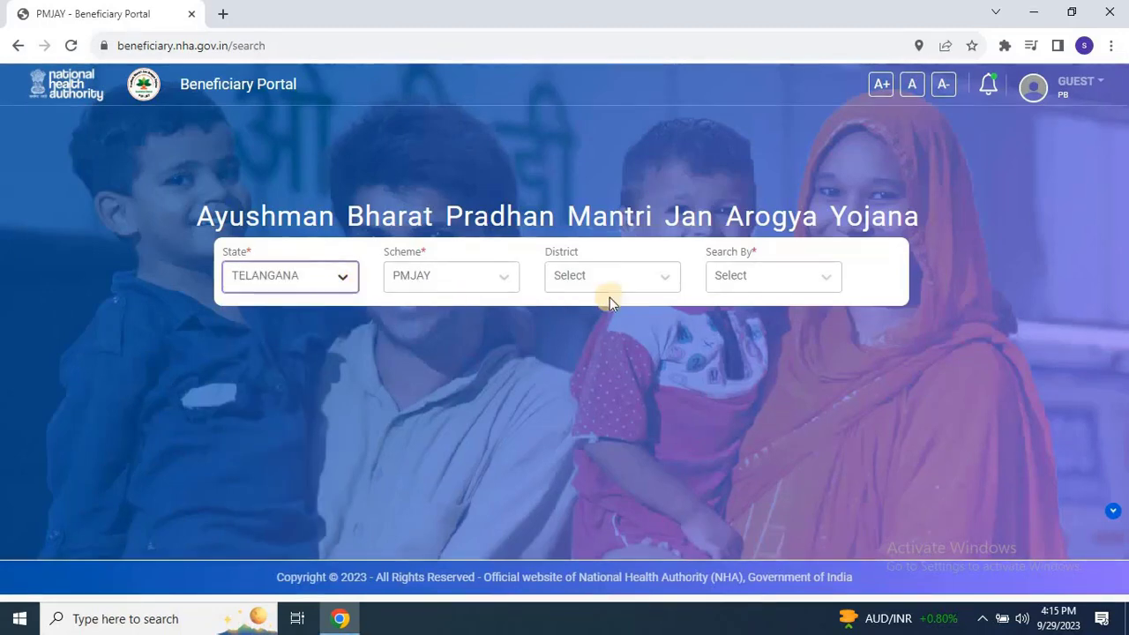
{"action": "left_click", "coordinate": [600, 285]}
{"action": "type", "text": "kha"}
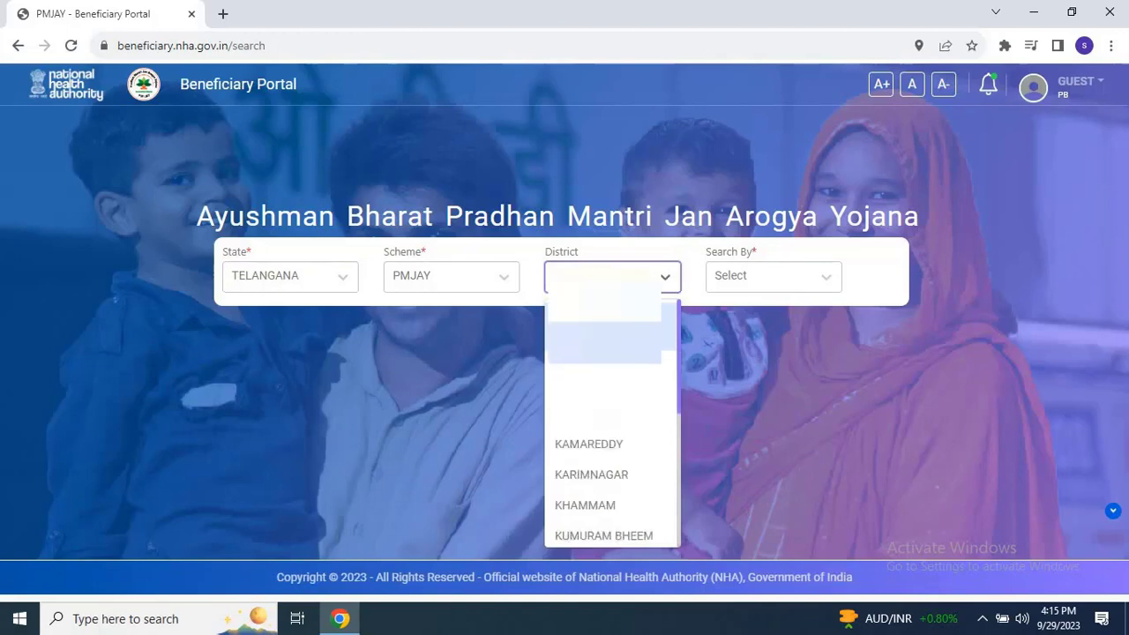
{"action": "key", "text": "Return"}
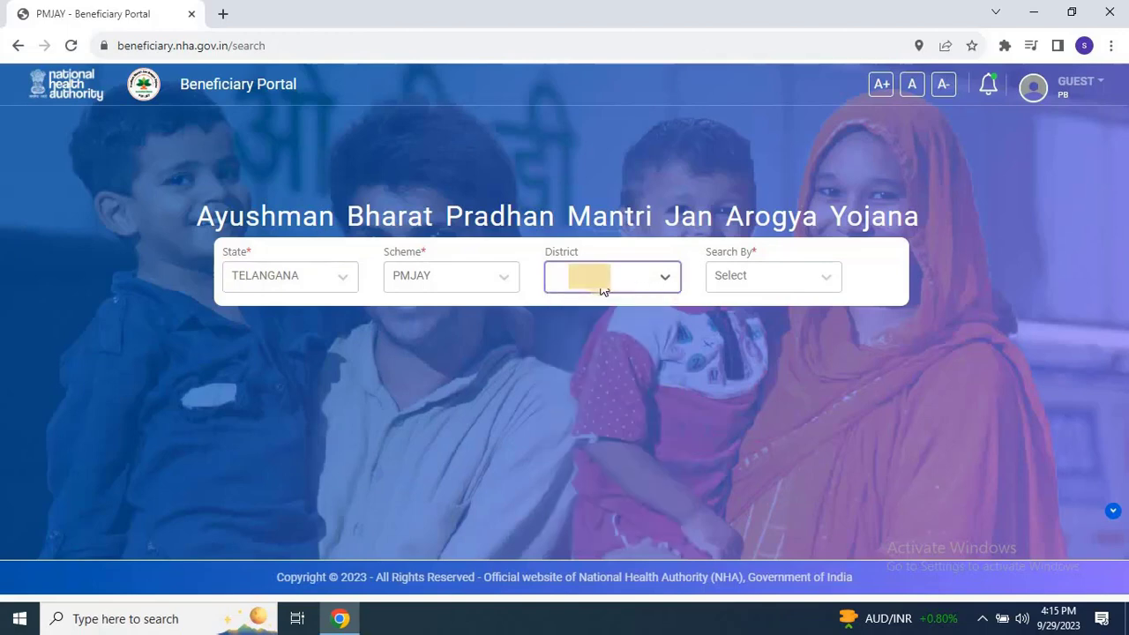
Set Search By to Aadhaar Number and enter the member's Aadhaar number.
{"action": "left_click", "coordinate": [731, 280]}
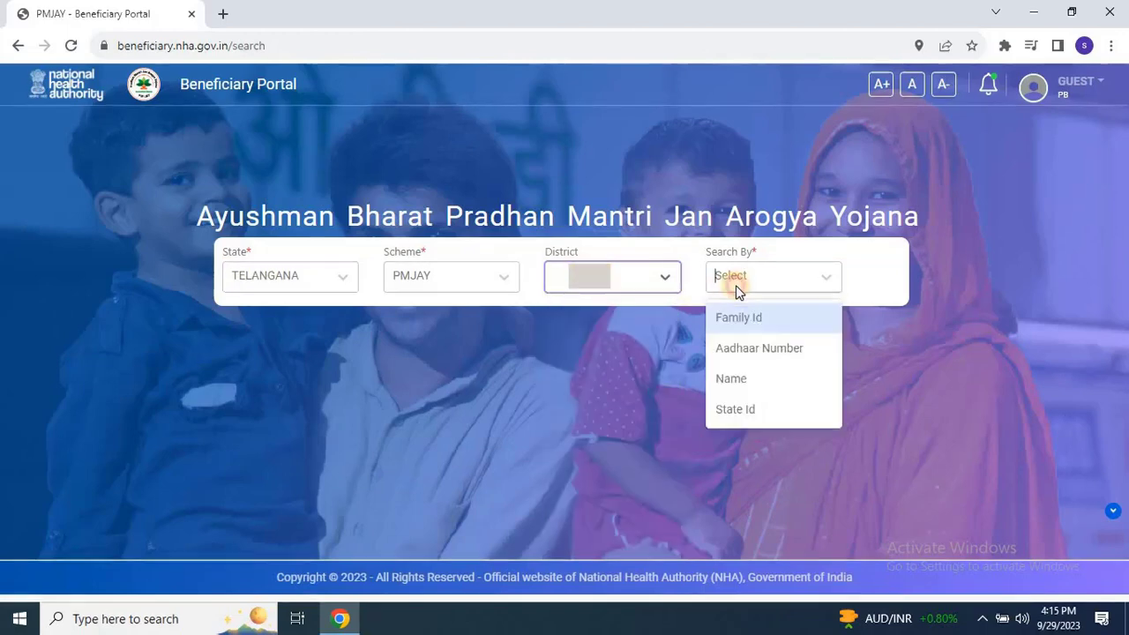
{"action": "left_click", "coordinate": [745, 349]}
{"action": "left_click", "coordinate": [255, 340]}
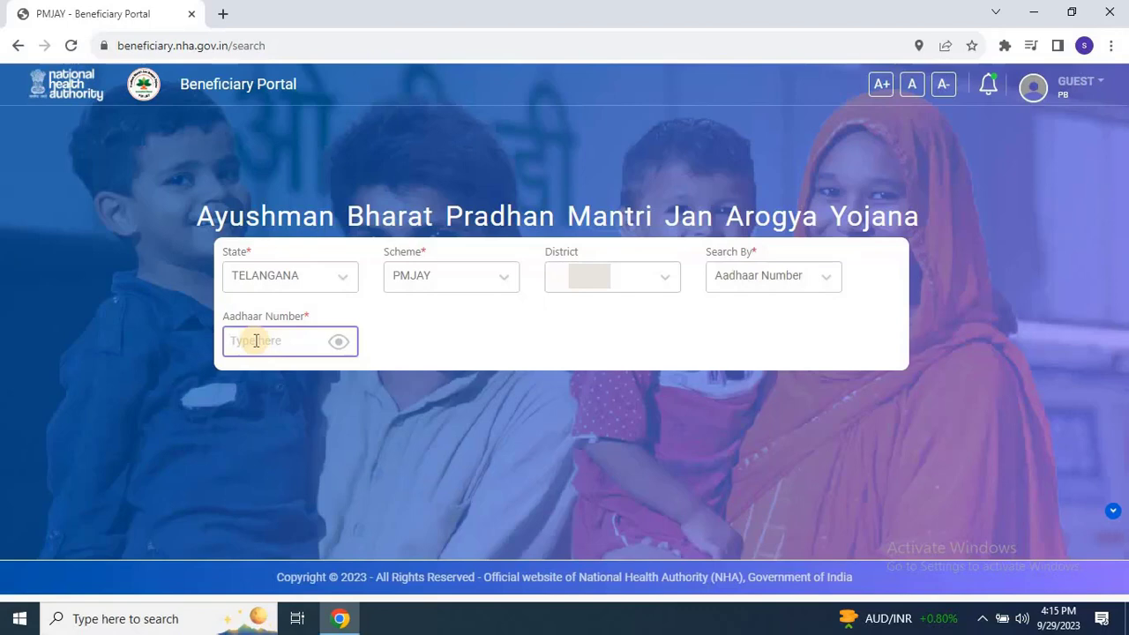
{"action": "type", "text": "123456"}
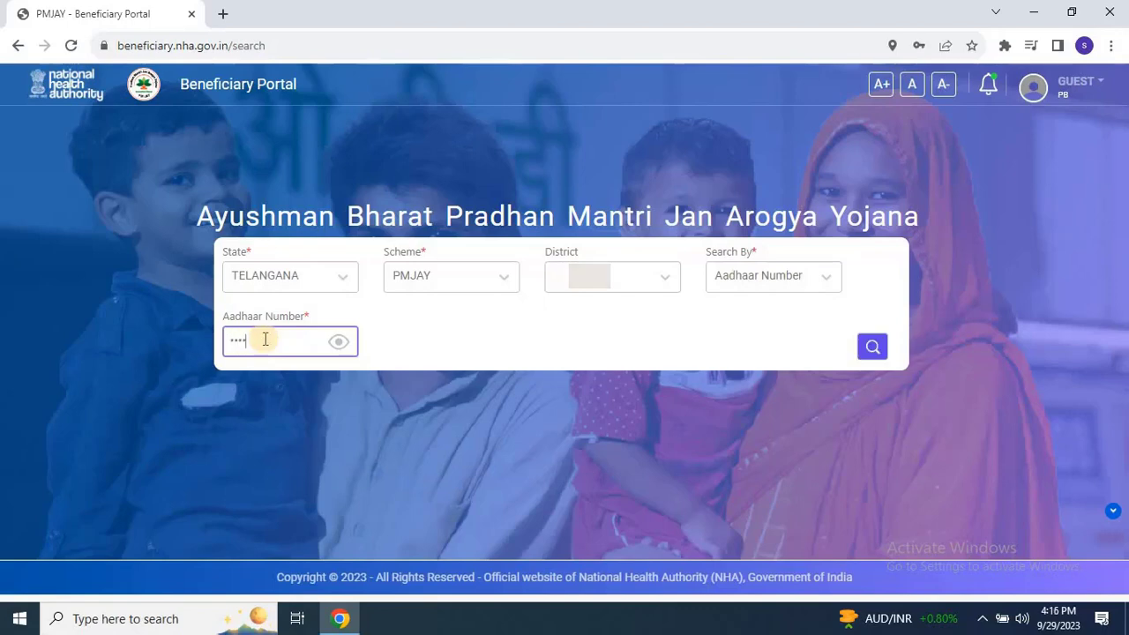
{"action": "type", "text": "789012"}
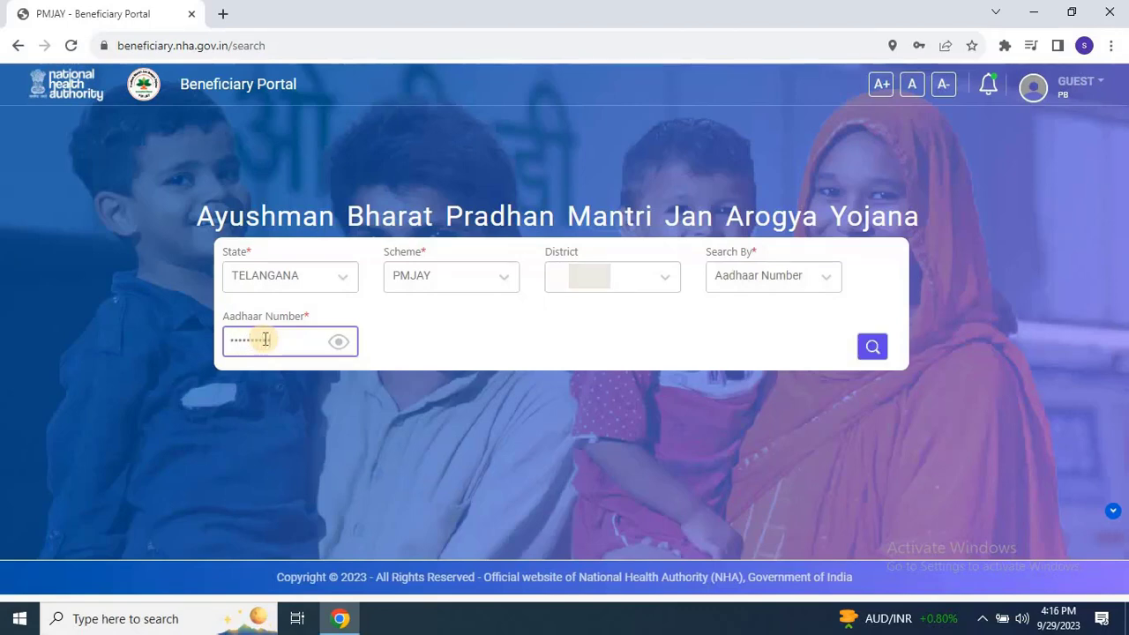
Run the beneficiary search to list the family's four members.
{"action": "left_click", "coordinate": [869, 347]}
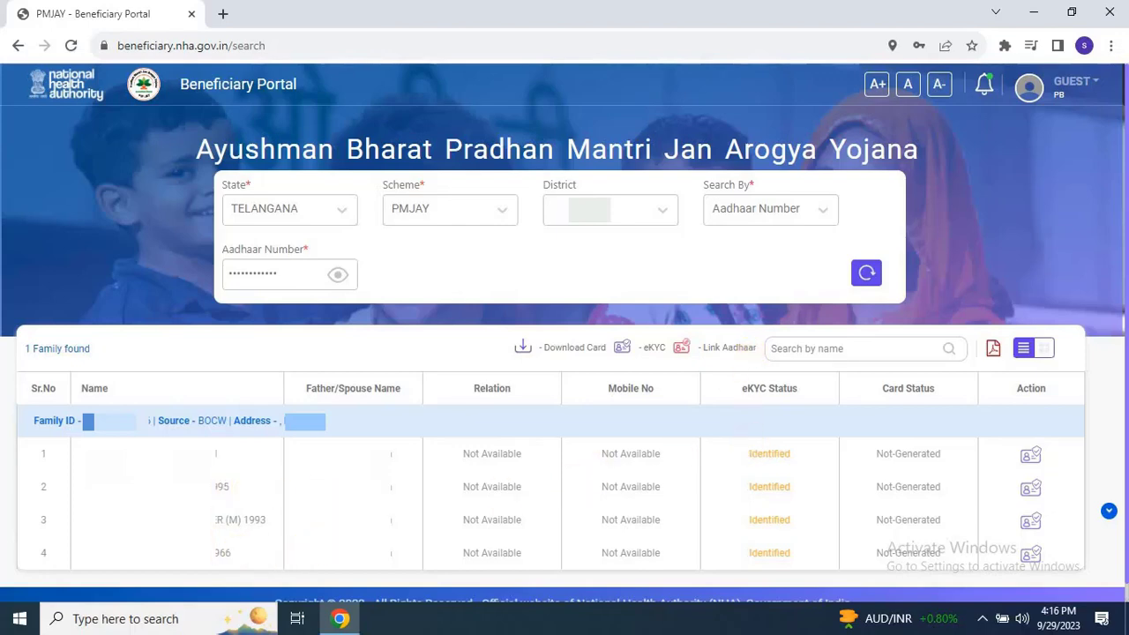
Start e-KYC for the second member and tick the ABHA create/link consent.
{"action": "left_click", "coordinate": [1030, 489]}
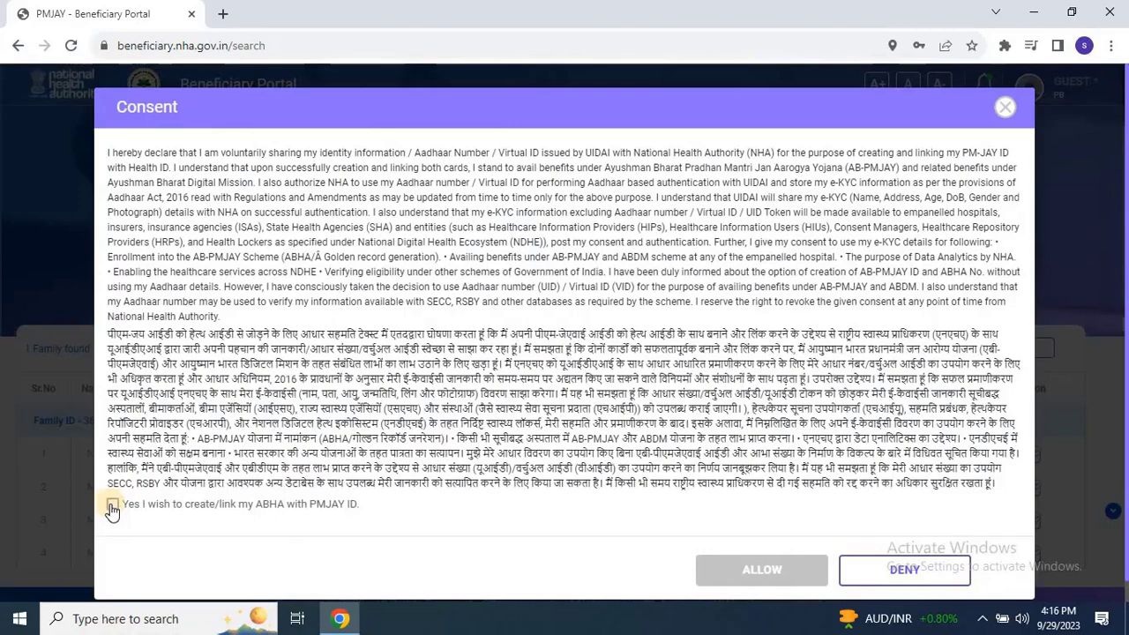
{"action": "left_click", "coordinate": [112, 507]}
Allow the consent, enter the Aadhaar OTP, and authenticate the member.
{"action": "left_click", "coordinate": [790, 568]}
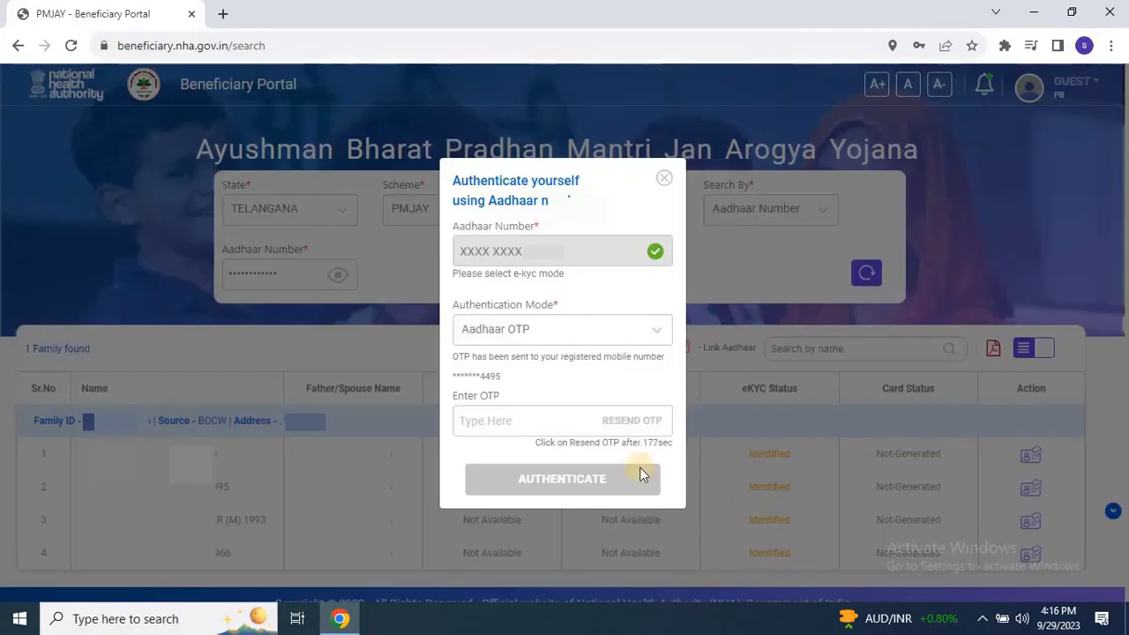
{"action": "left_click", "coordinate": [524, 427]}
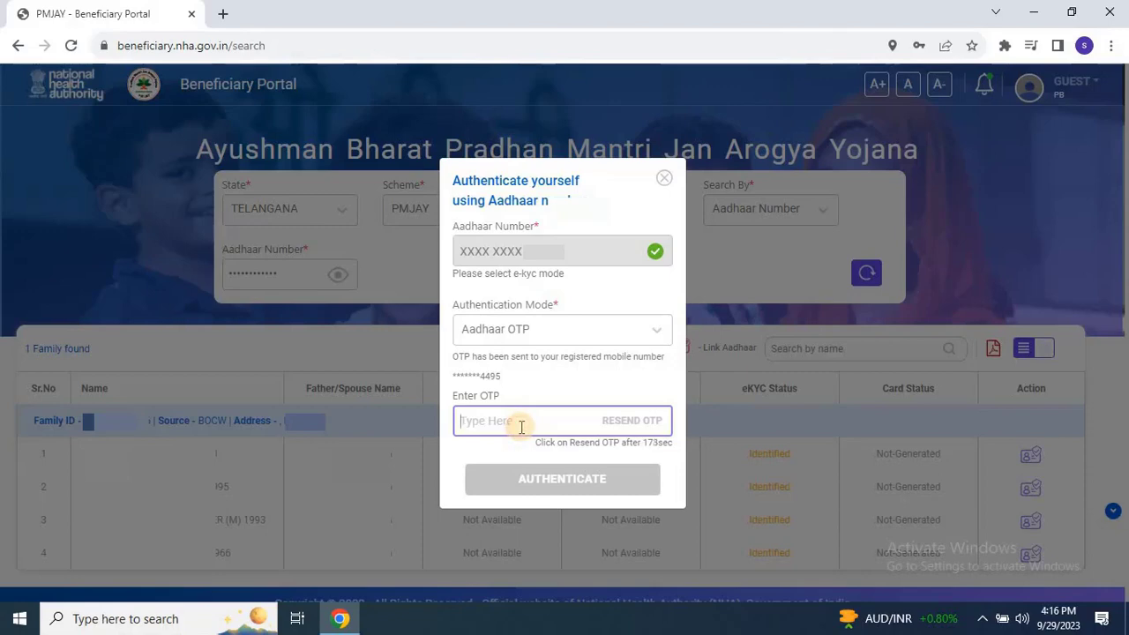
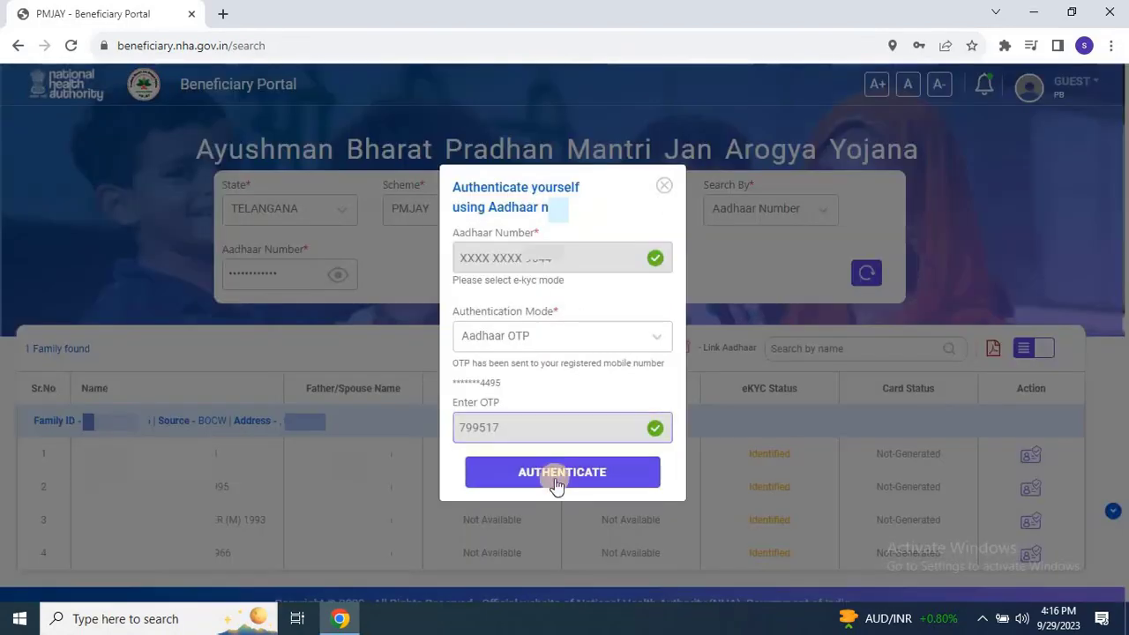
{"action": "left_click", "coordinate": [557, 474]}
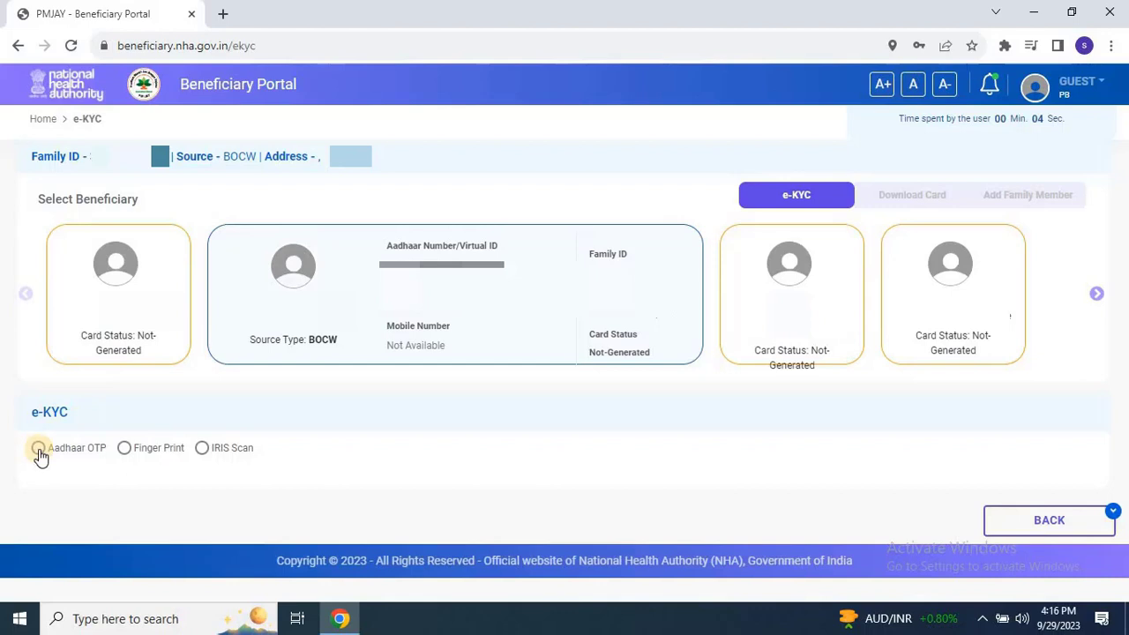
Select Aadhaar OTP as the e-KYC method.
{"action": "left_click", "coordinate": [39, 450]}
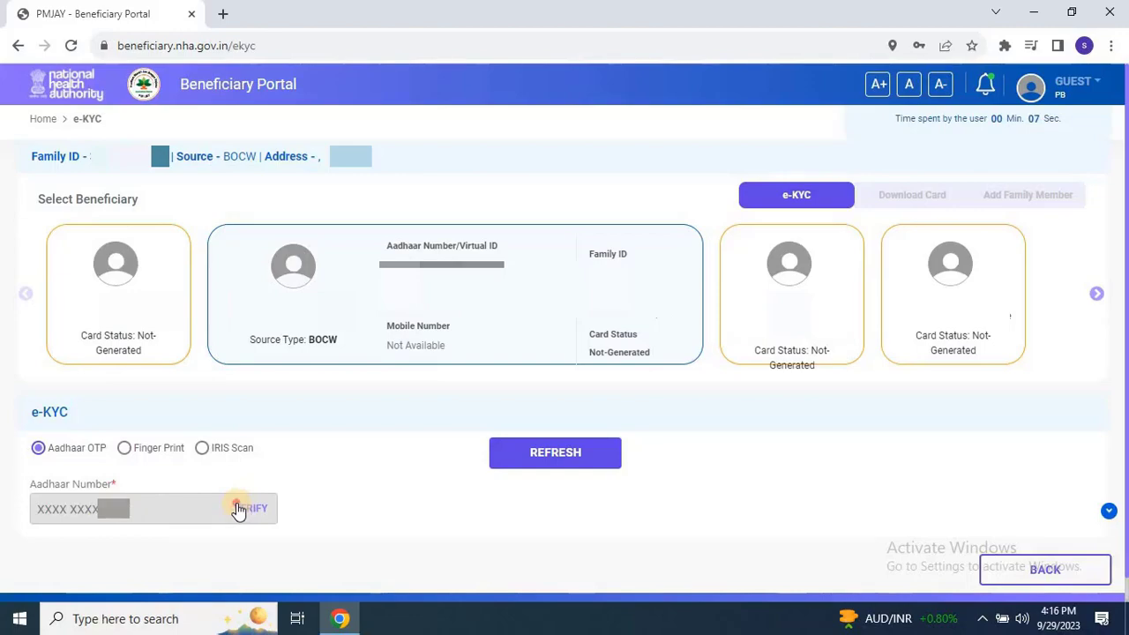
Verify the Aadhaar number with ABHA consent allowed and enter the received OTP.
{"action": "left_click", "coordinate": [238, 510]}
{"action": "left_click", "coordinate": [111, 504]}
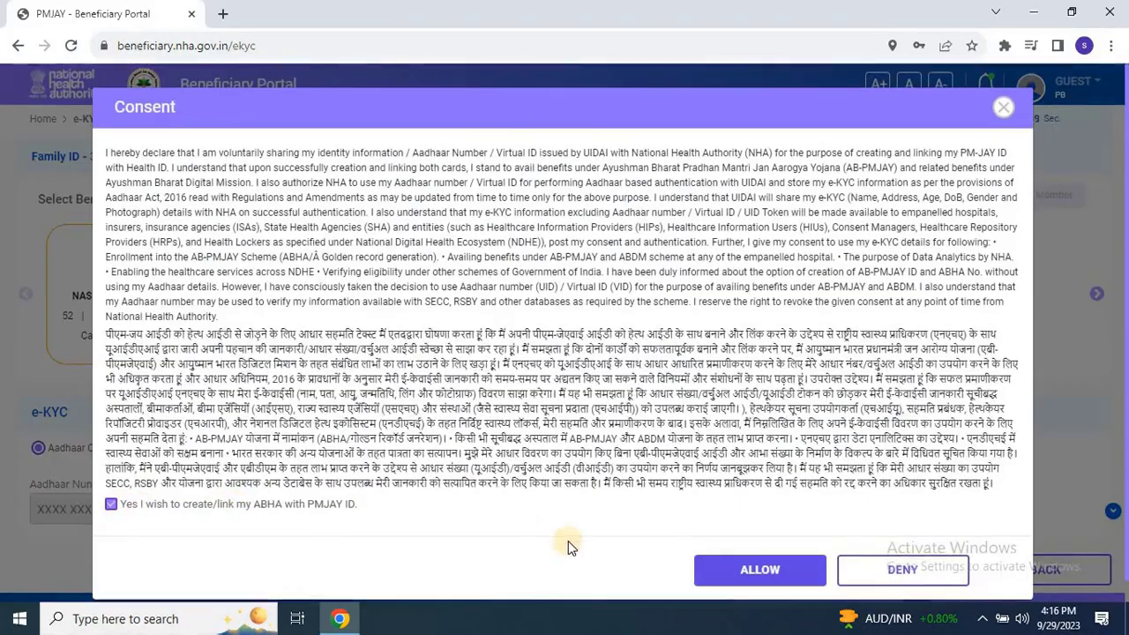
{"action": "left_click", "coordinate": [732, 568]}
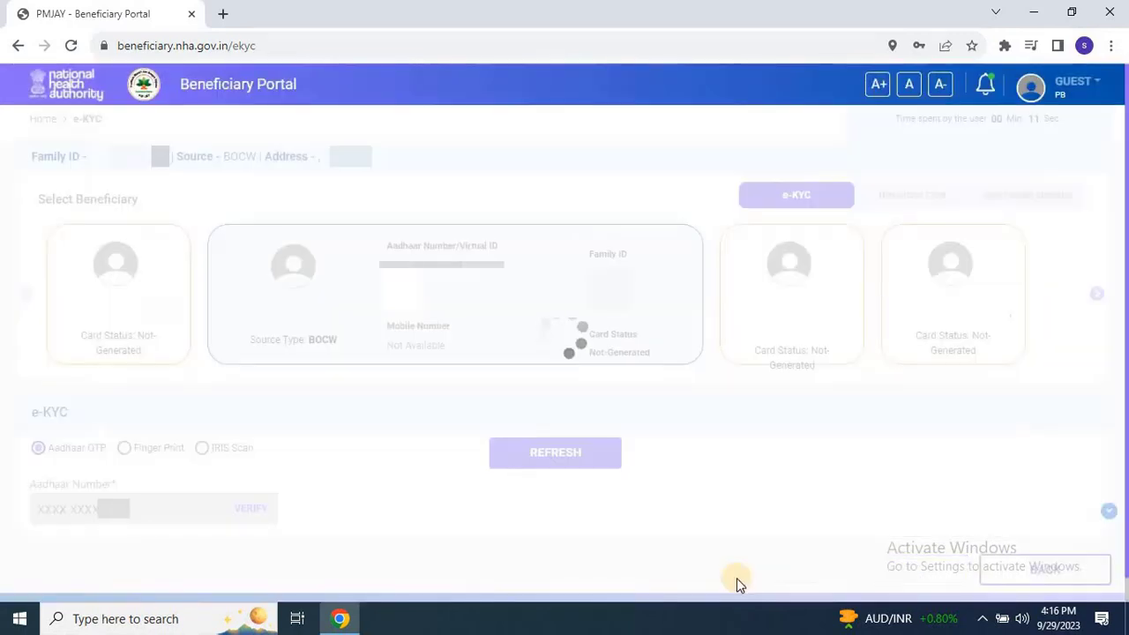
{"action": "left_click", "coordinate": [370, 516]}
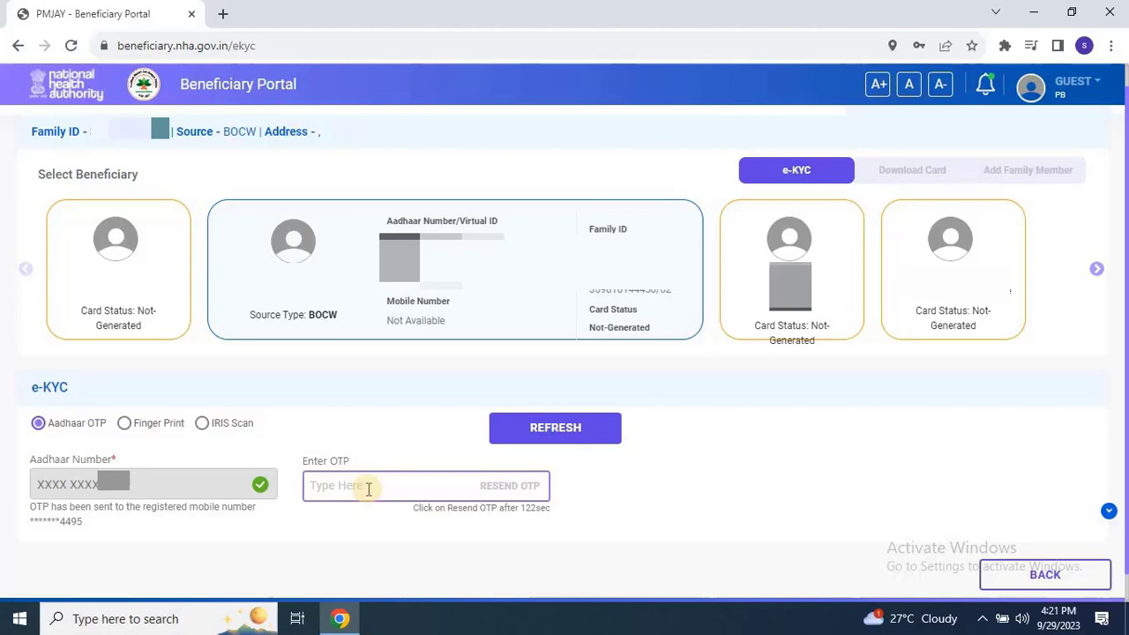
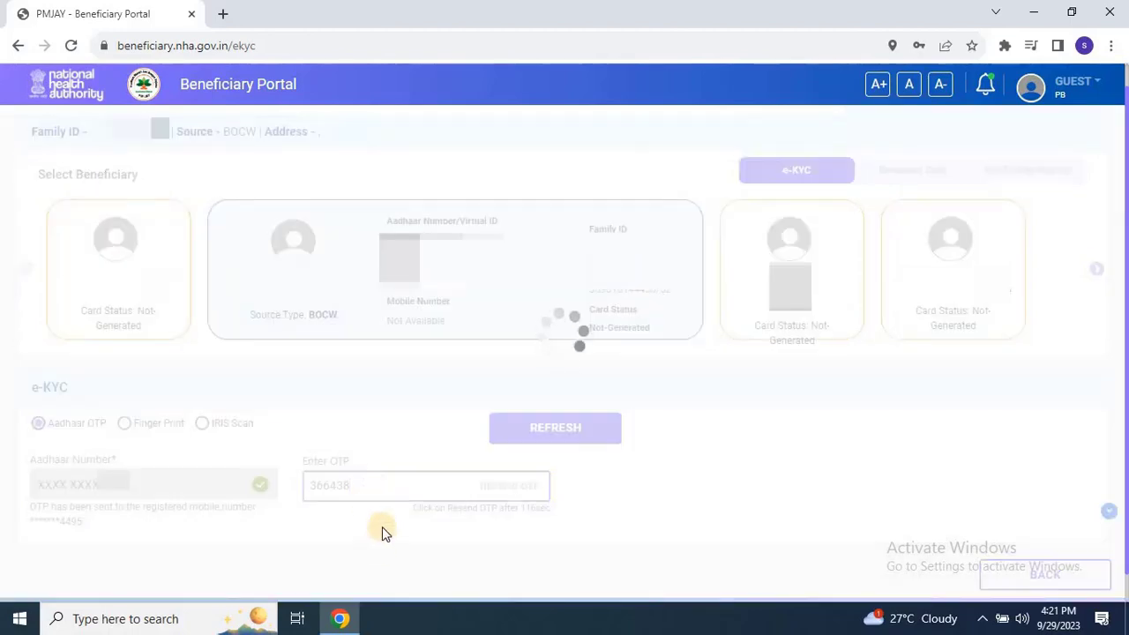
{"action": "scroll", "coordinate": [370, 408], "scroll_direction": "down", "scroll_amount": 4}
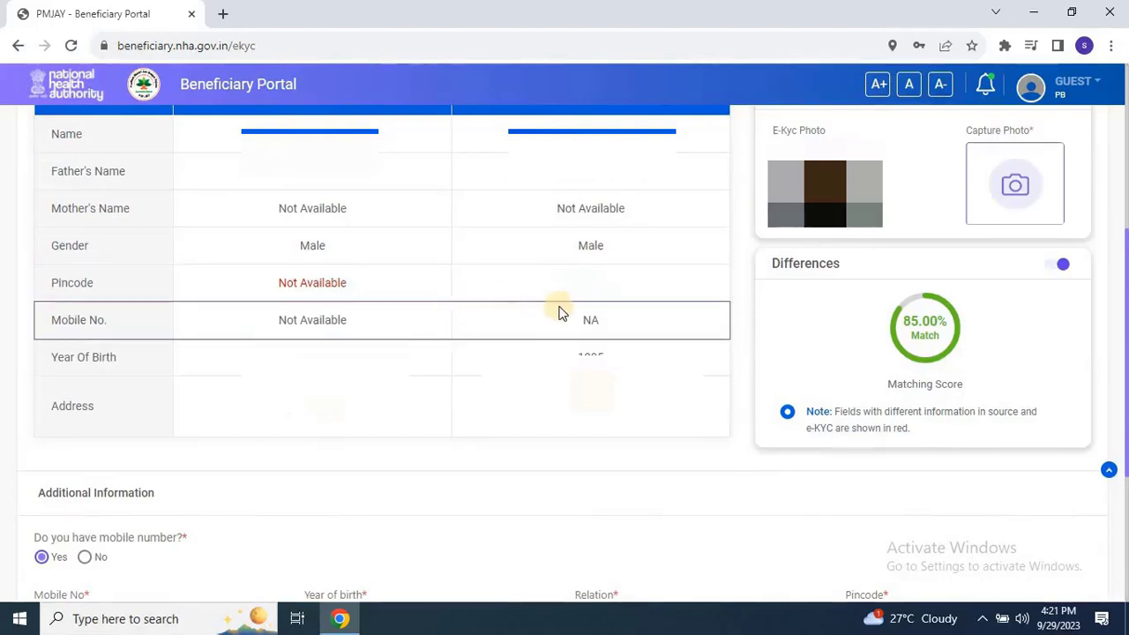
{"action": "scroll", "coordinate": [421, 292], "scroll_direction": "up", "scroll_amount": 1}
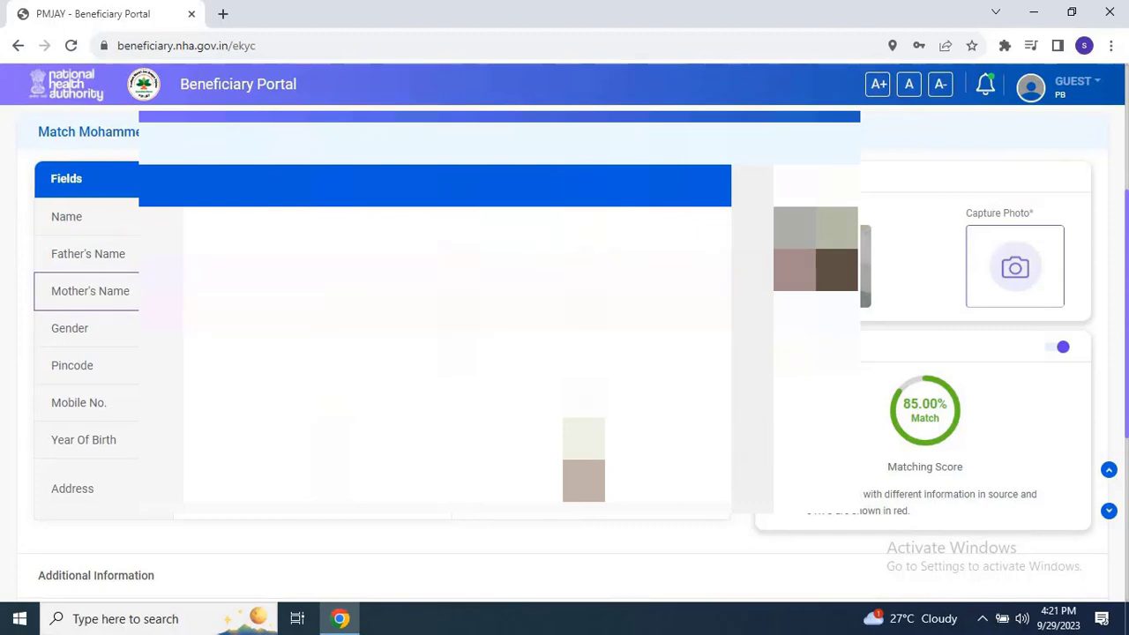
{"action": "scroll", "coordinate": [565, 353], "scroll_direction": "down", "scroll_amount": 3}
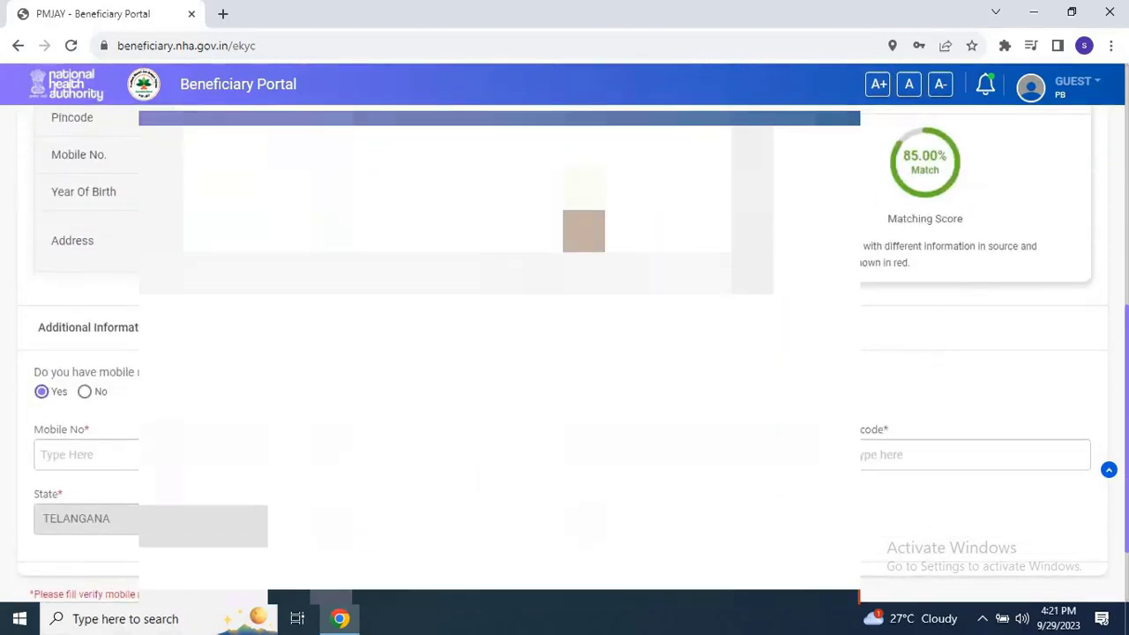
Enter the beneficiary's mobile number and verify it with the OTP.
{"action": "left_click", "coordinate": [115, 445]}
{"action": "scroll", "coordinate": [335, 365], "scroll_direction": "down", "scroll_amount": 1}
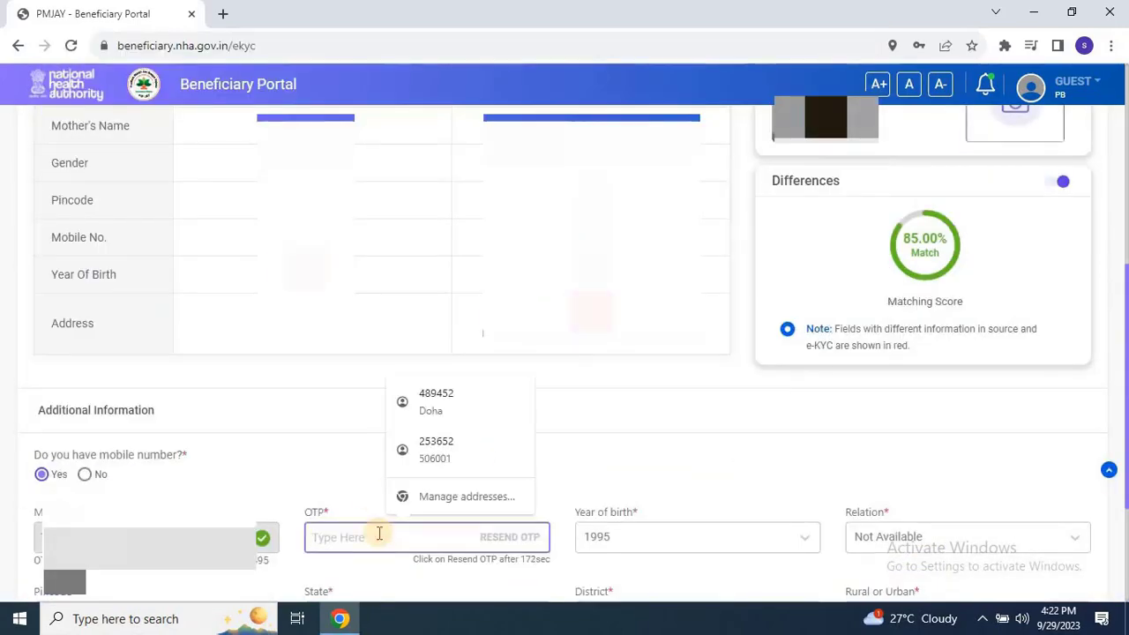
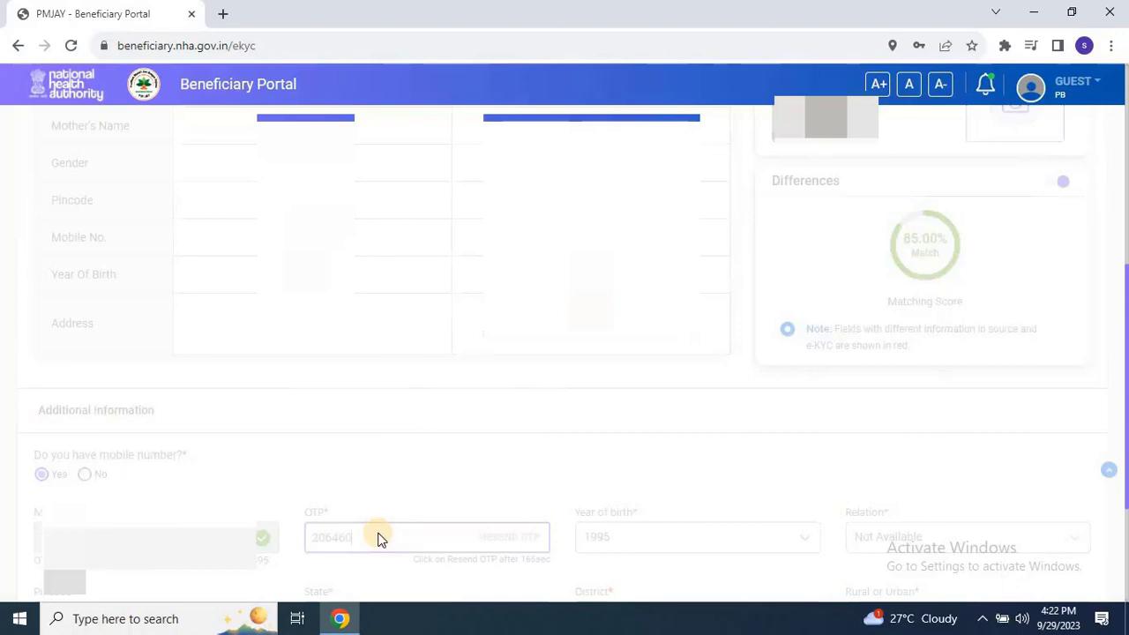
{"action": "scroll", "coordinate": [88, 352], "scroll_direction": "up", "scroll_amount": 1}
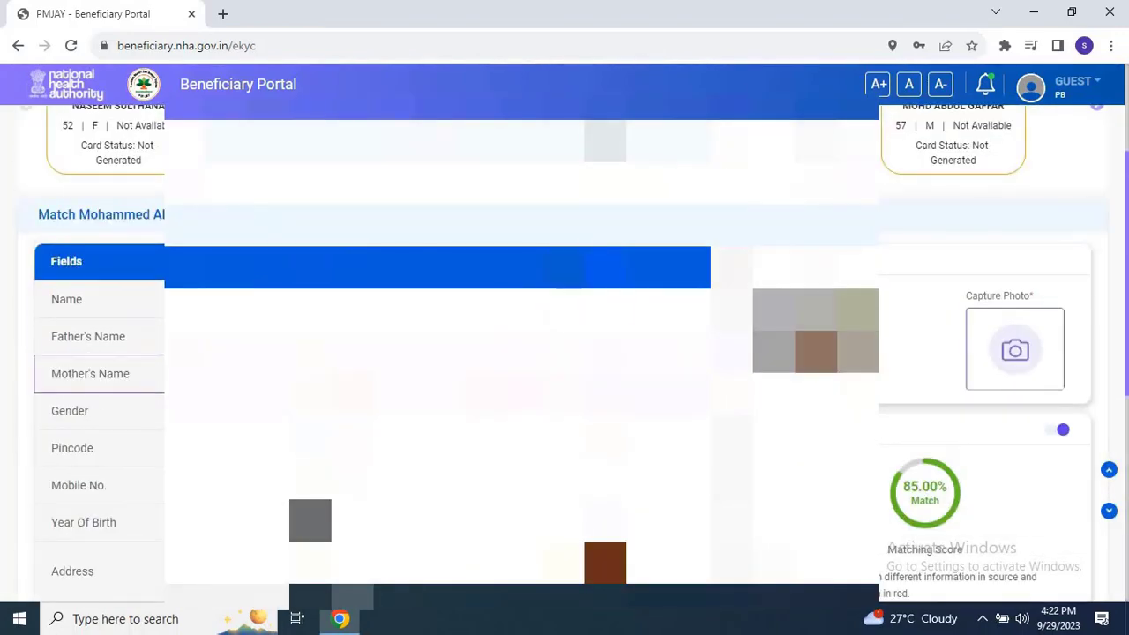
{"action": "scroll", "coordinate": [88, 370], "scroll_direction": "down", "scroll_amount": 2}
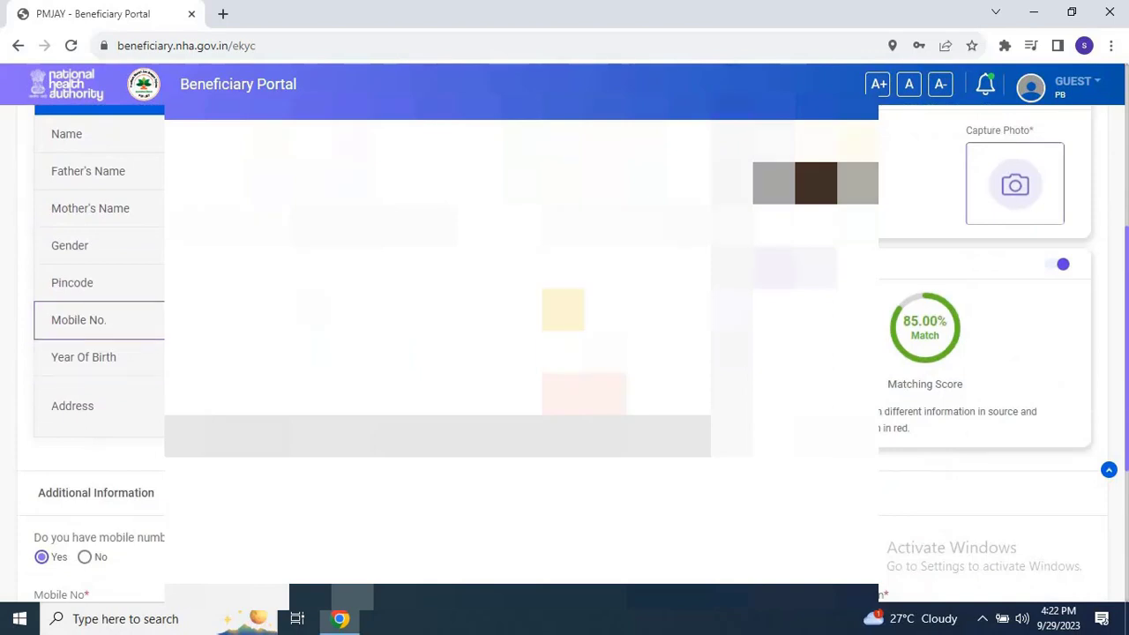
{"action": "scroll", "coordinate": [913, 284], "scroll_direction": "down", "scroll_amount": 2}
{"action": "scroll", "coordinate": [1046, 272], "scroll_direction": "up", "scroll_amount": 2}
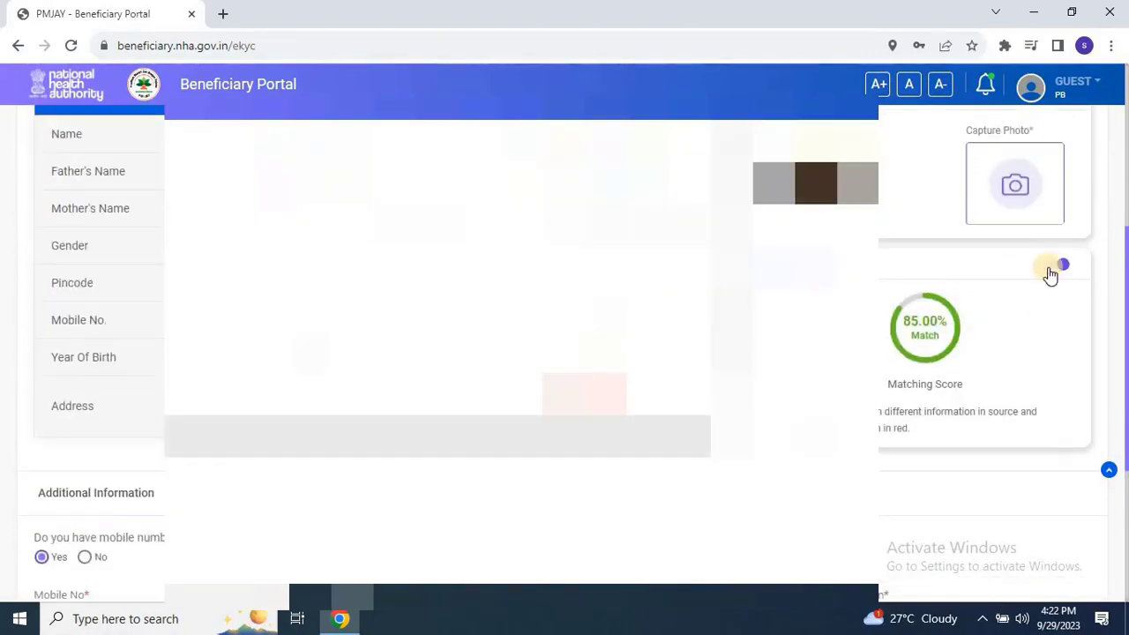
{"action": "scroll", "coordinate": [1066, 272], "scroll_direction": "down", "scroll_amount": 2}
{"action": "scroll", "coordinate": [970, 397], "scroll_direction": "down", "scroll_amount": 2}
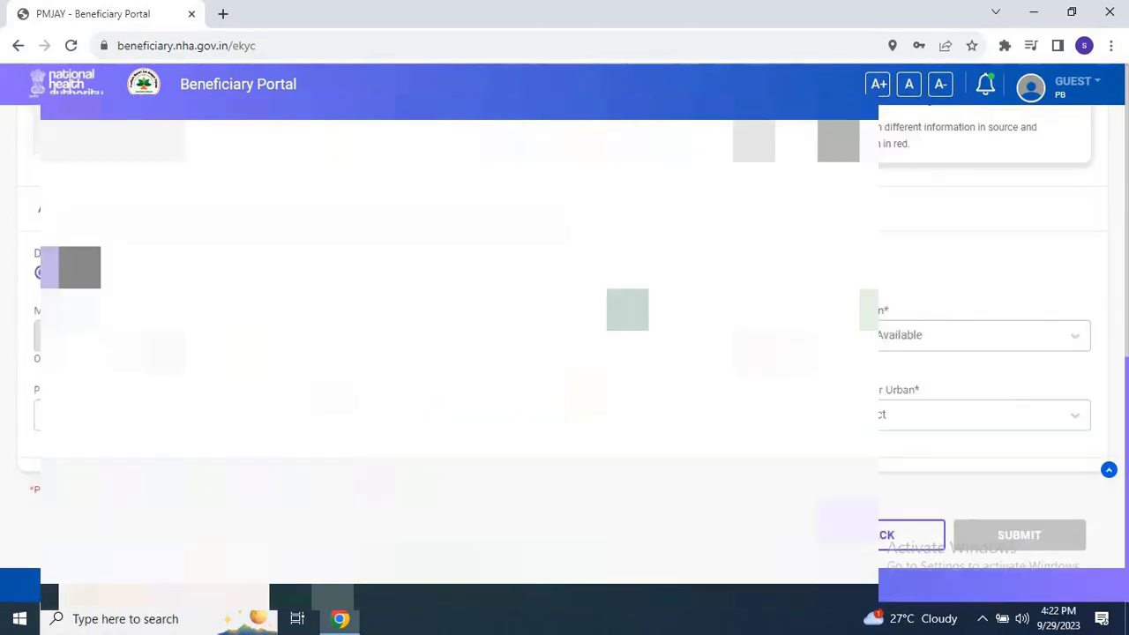
Set Relation to SON, enter the pincode, and mark the area as Rural.
{"action": "left_click", "coordinate": [966, 336]}
{"action": "left_click", "coordinate": [882, 560]}
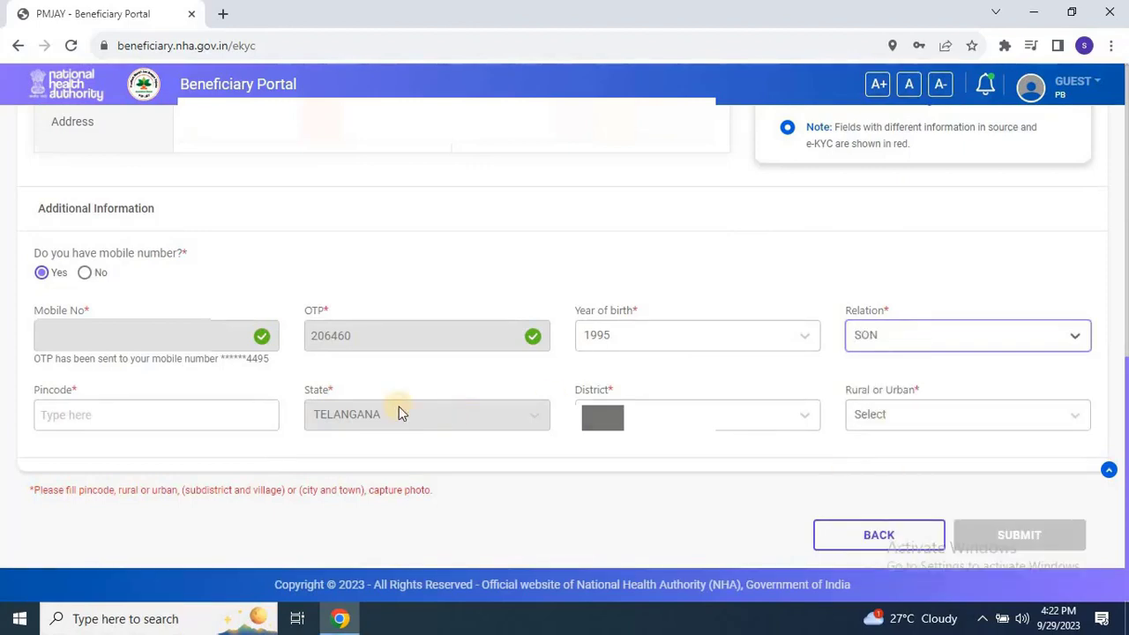
{"action": "left_click", "coordinate": [121, 416]}
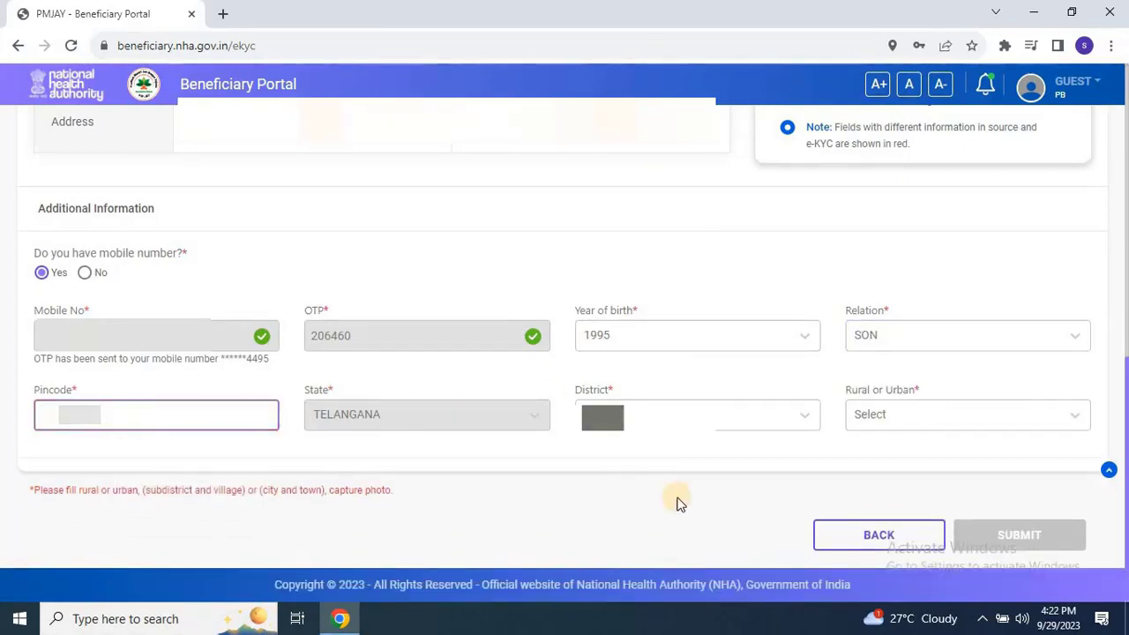
{"action": "left_click", "coordinate": [895, 413]}
{"action": "left_click", "coordinate": [864, 459]}
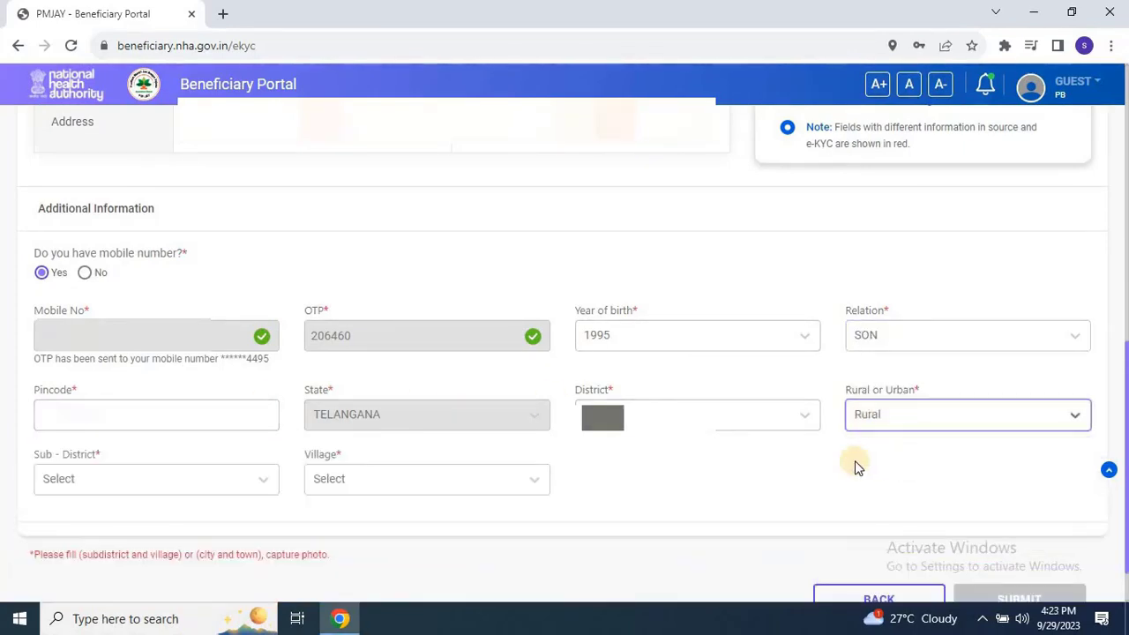
Pick the sub-district and village, briefly try Urban, then set the area back to Rural.
{"action": "left_click", "coordinate": [172, 486]}
{"action": "left_click", "coordinate": [92, 584]}
{"action": "left_click", "coordinate": [418, 417]}
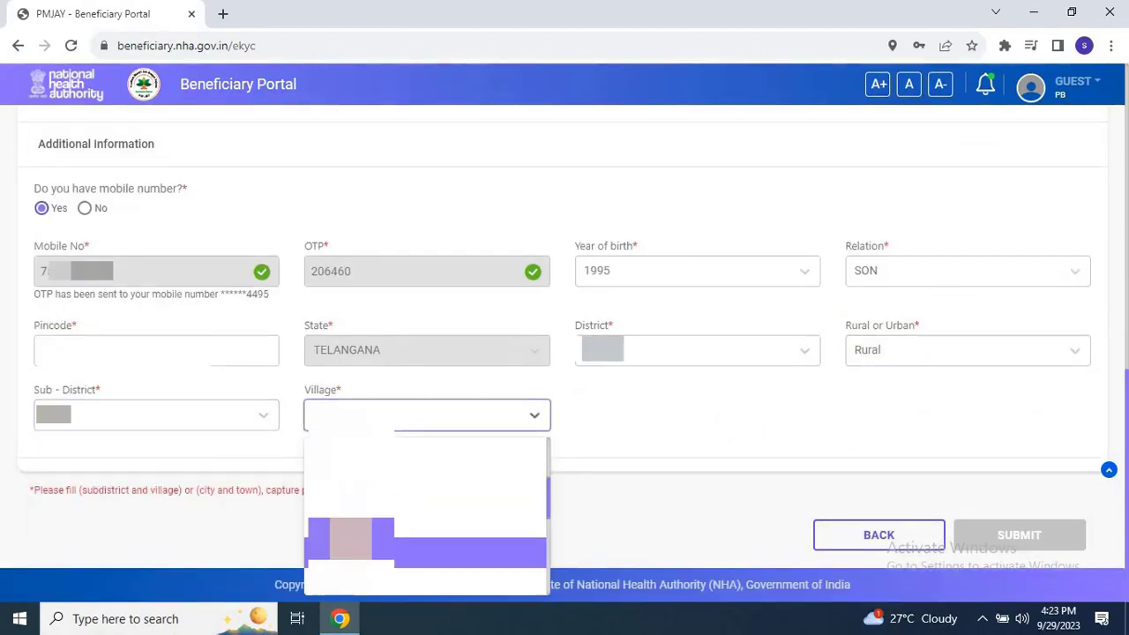
{"action": "left_click", "coordinate": [370, 490]}
{"action": "left_click", "coordinate": [882, 350]}
{"action": "left_click", "coordinate": [870, 421]}
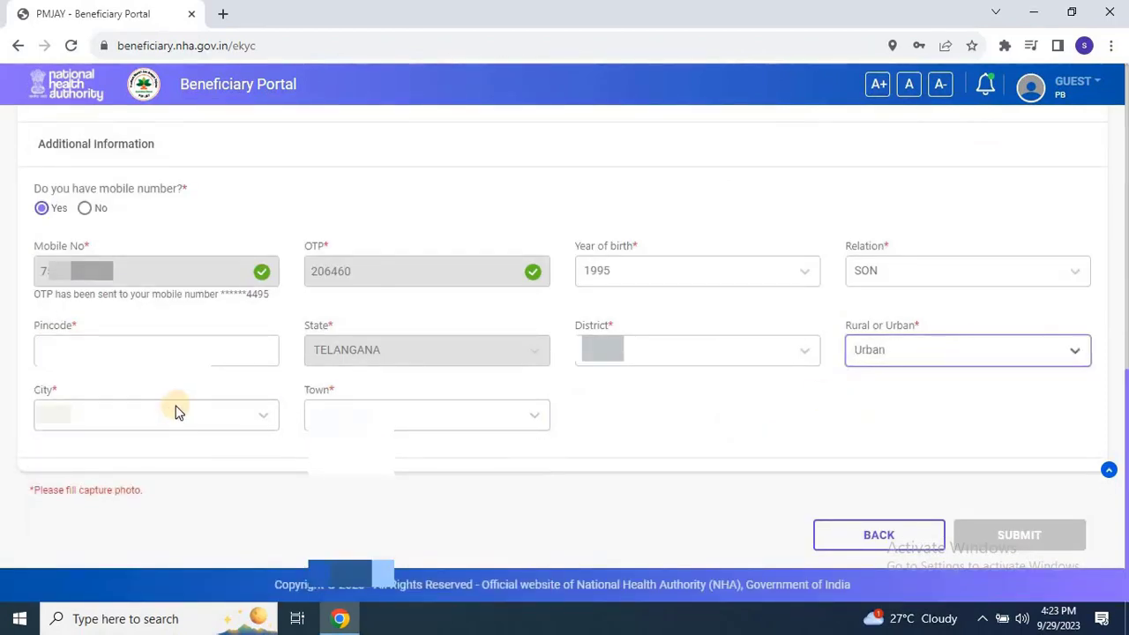
{"action": "left_click", "coordinate": [177, 410]}
{"action": "left_click", "coordinate": [932, 357]}
{"action": "left_click", "coordinate": [866, 393]}
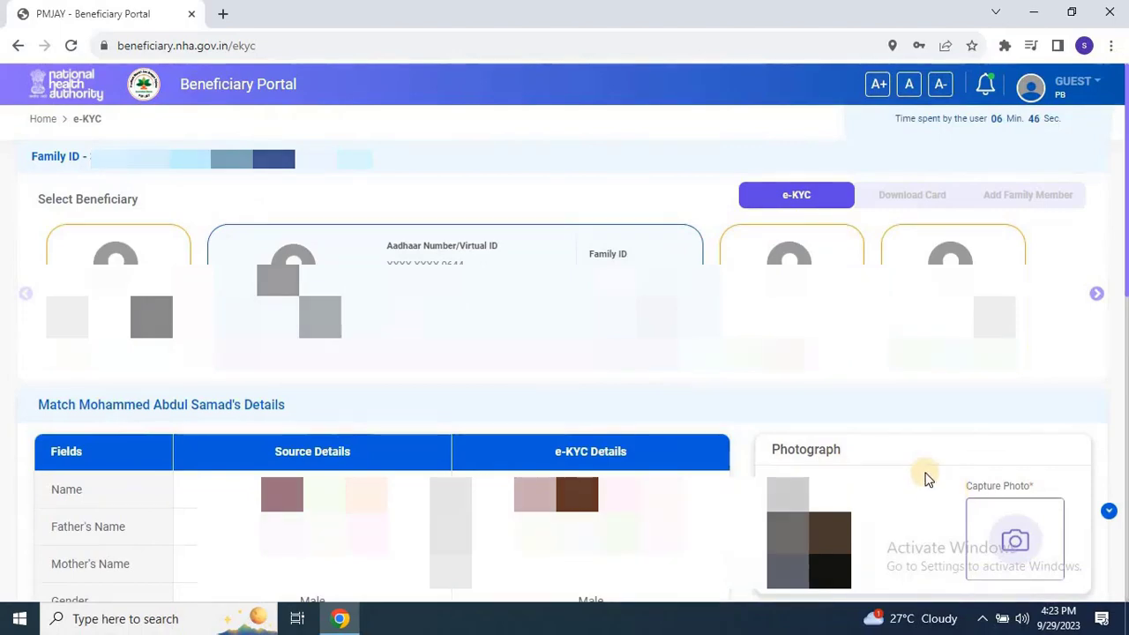
Capture the beneficiary's live photo and proceed to complete e-KYC.
{"action": "left_click", "coordinate": [985, 539]}
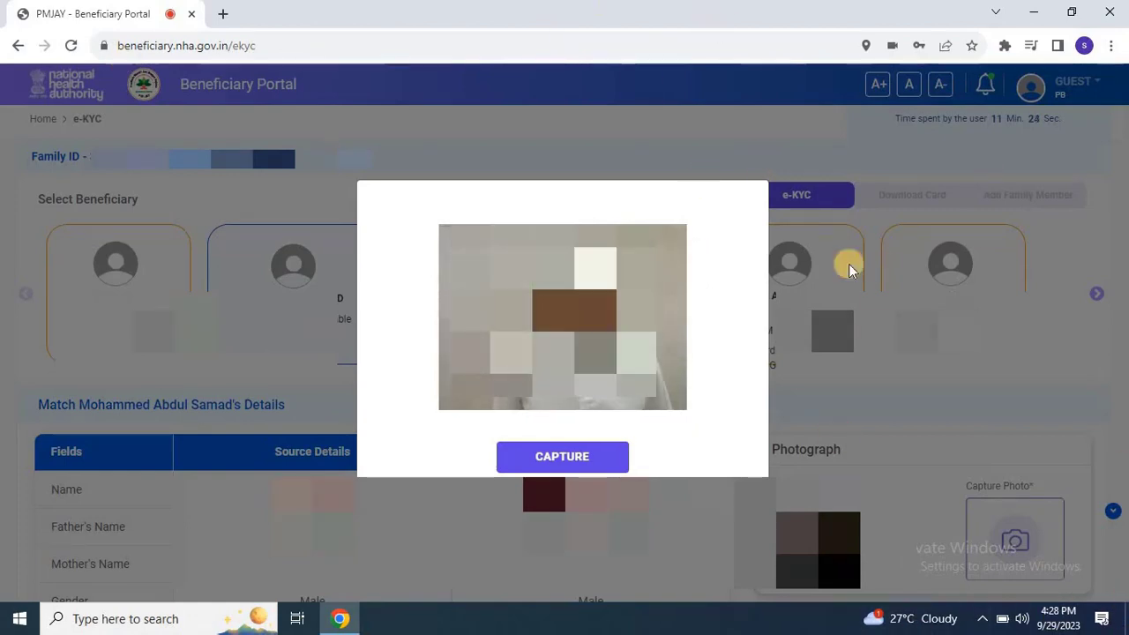
{"action": "left_click", "coordinate": [548, 454]}
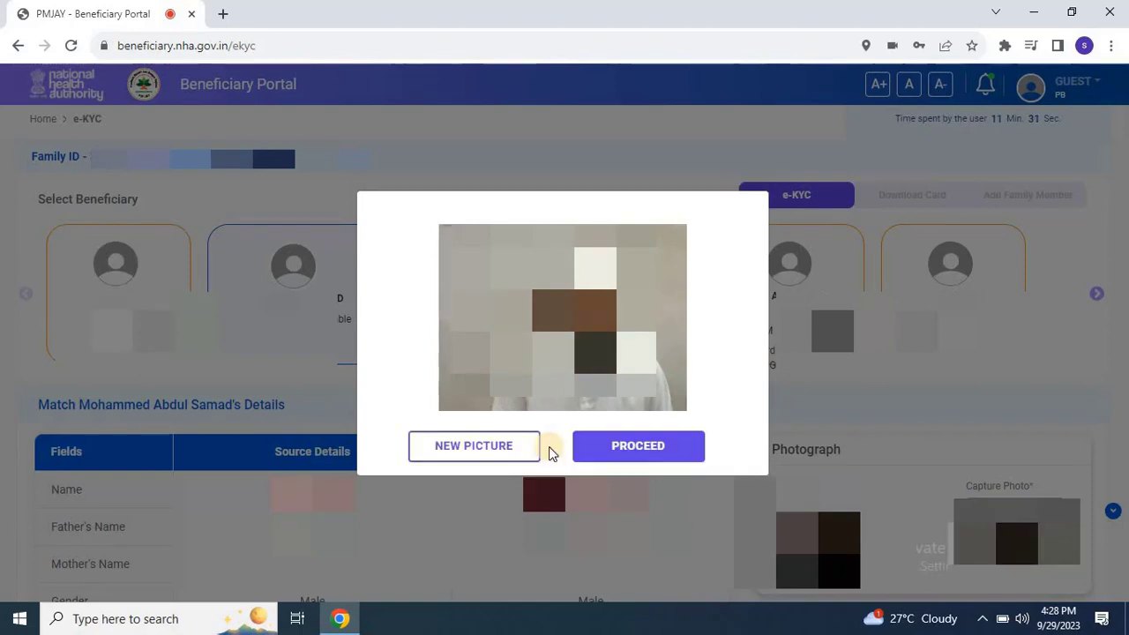
{"action": "left_click", "coordinate": [617, 446]}
Submit the e-KYC and acknowledge completion, returning to the four-member family search results.
{"action": "scroll", "coordinate": [564, 353], "scroll_direction": "down", "scroll_amount": 1}
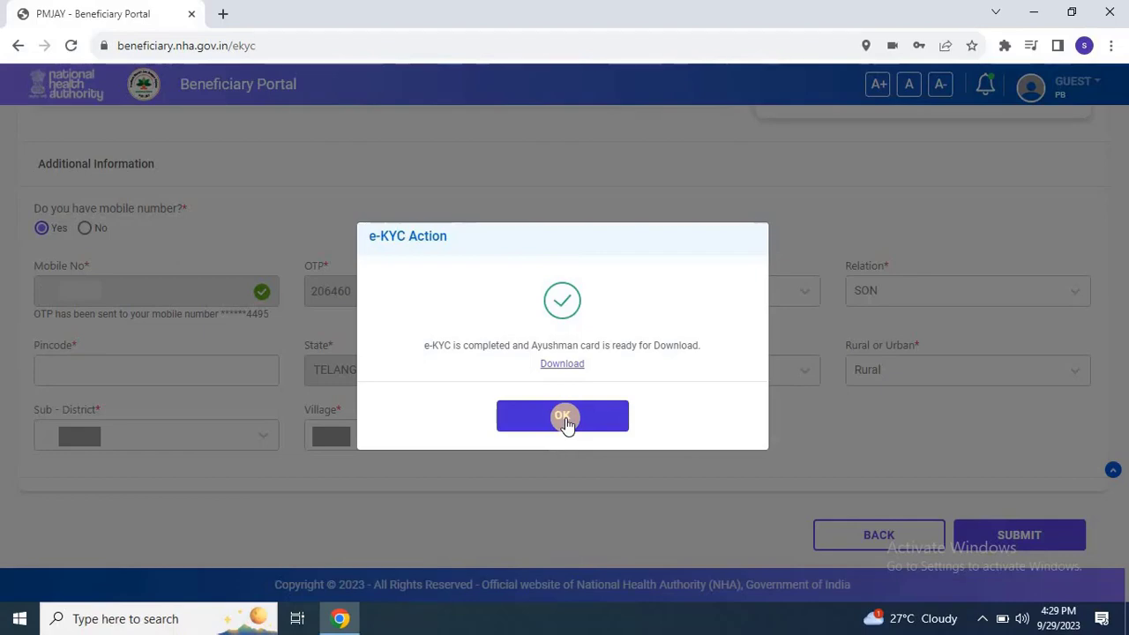
{"action": "left_click", "coordinate": [565, 419]}
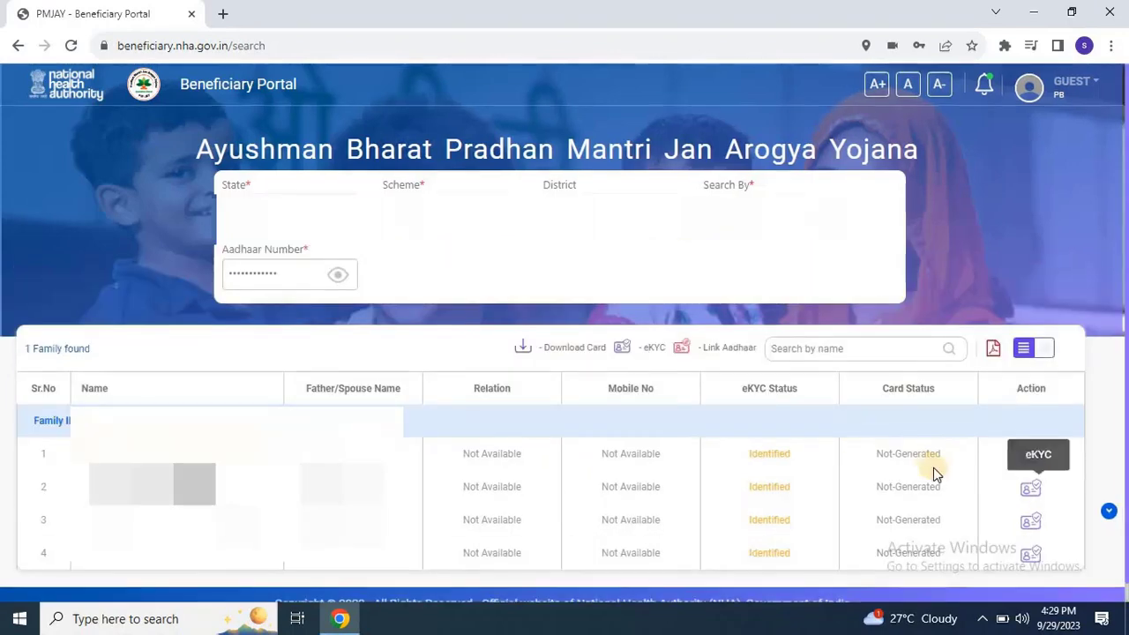